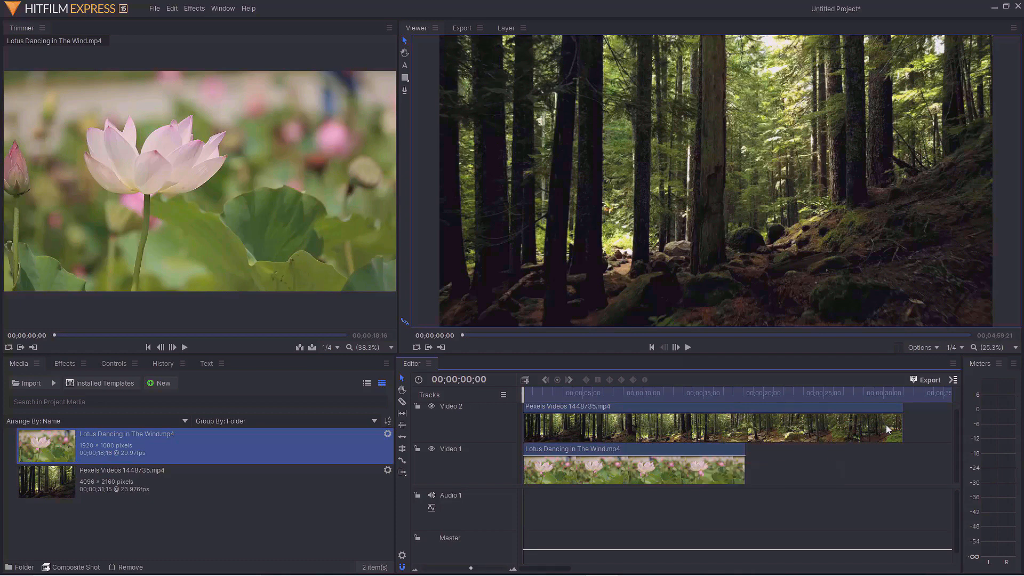
# - Move the lotus clip on Video 1 to start at 00;00;29;09, overlapping the end of the forest clip on Video 2
pyautogui.click(900, 397)
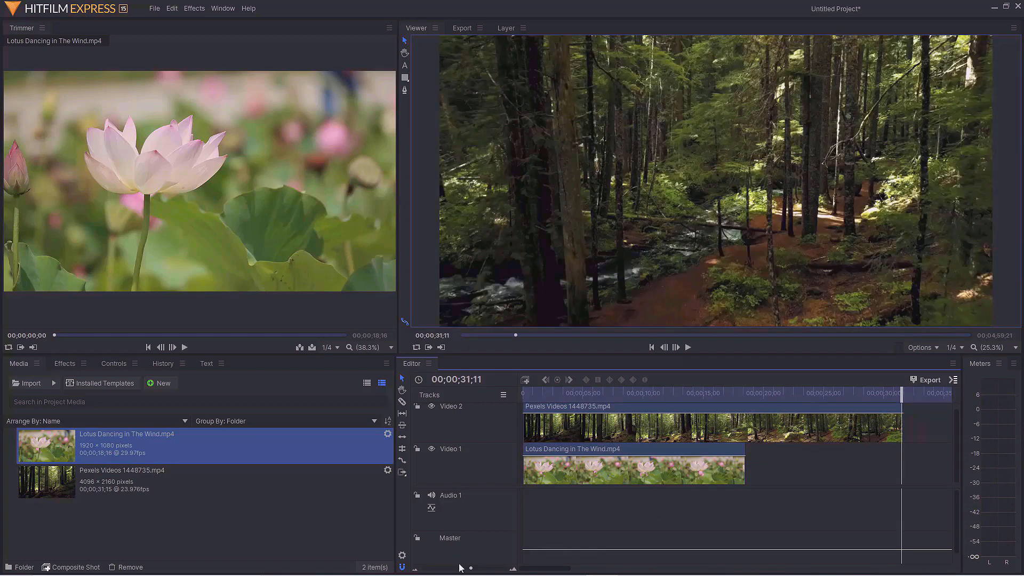
pyautogui.moveTo(467, 568); pyautogui.dragTo(471, 569)
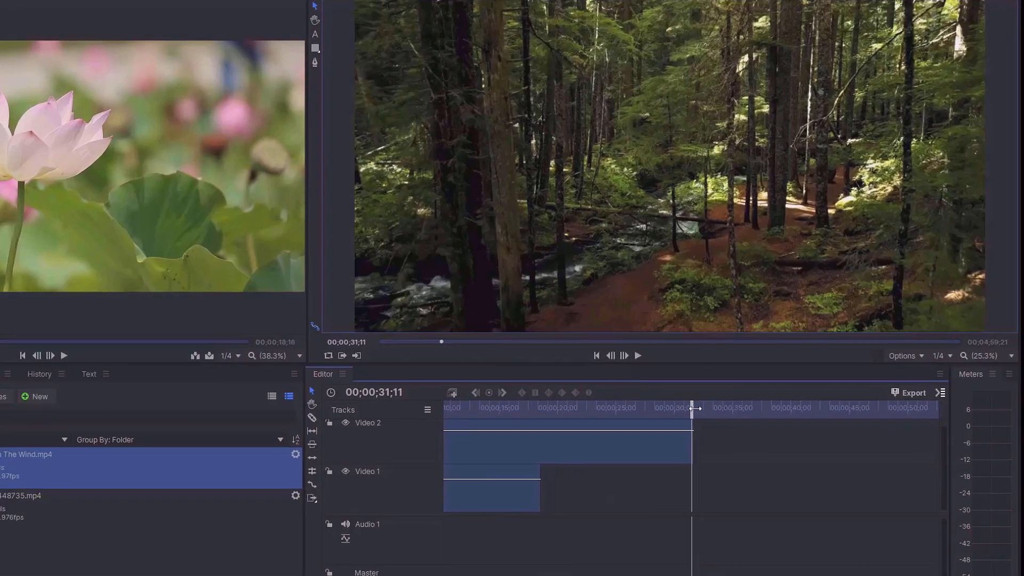
pyautogui.moveTo(735, 394); pyautogui.dragTo(670, 409)
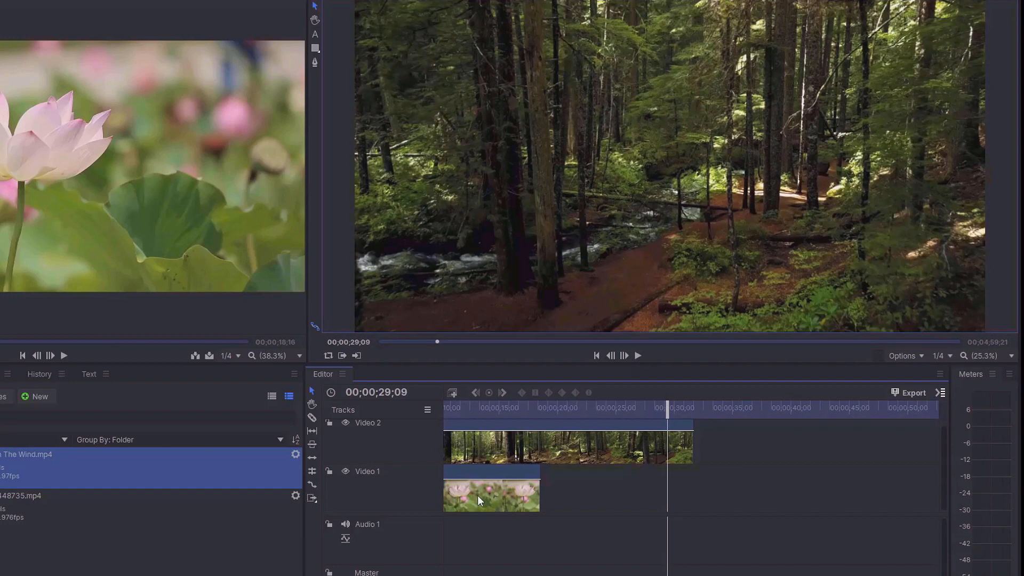
pyautogui.moveTo(472, 494); pyautogui.dragTo(815, 492)
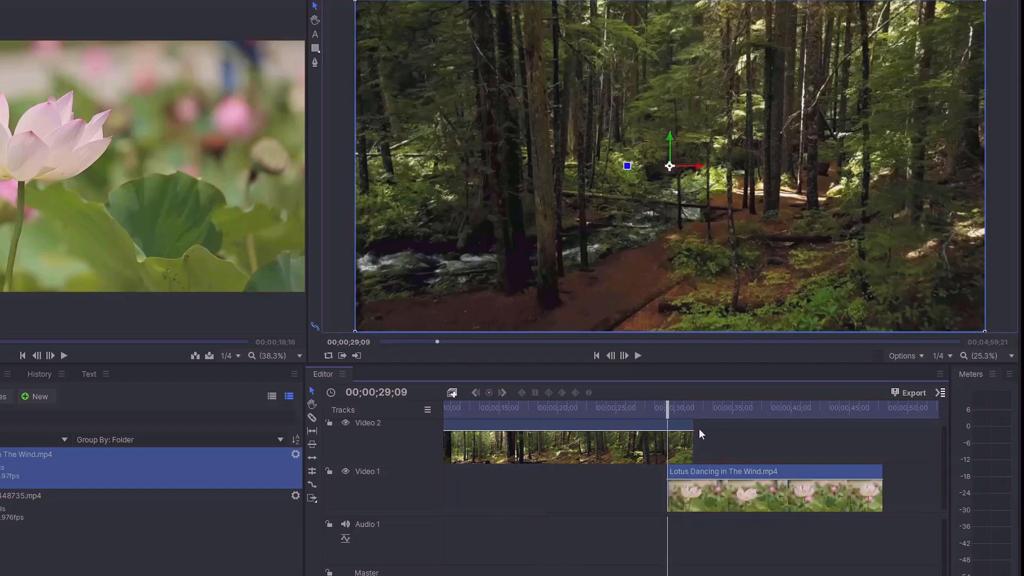
# - Draw a closed 13-point mask just outside the frame edges of the forest clip on Video 2 with the Pen tool
pyautogui.click(643, 427)
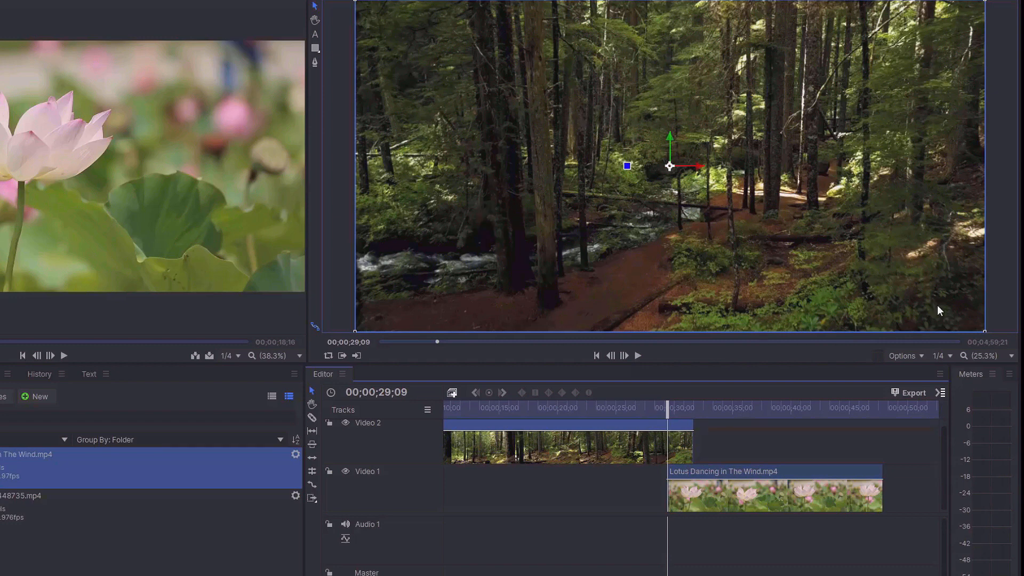
pyautogui.click(1012, 356)
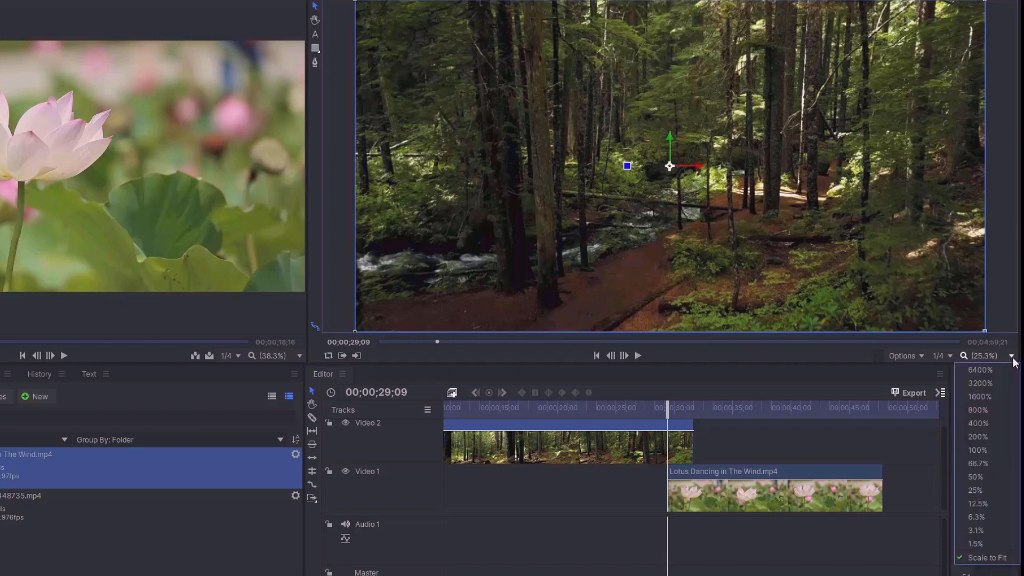
pyautogui.click(985, 504)
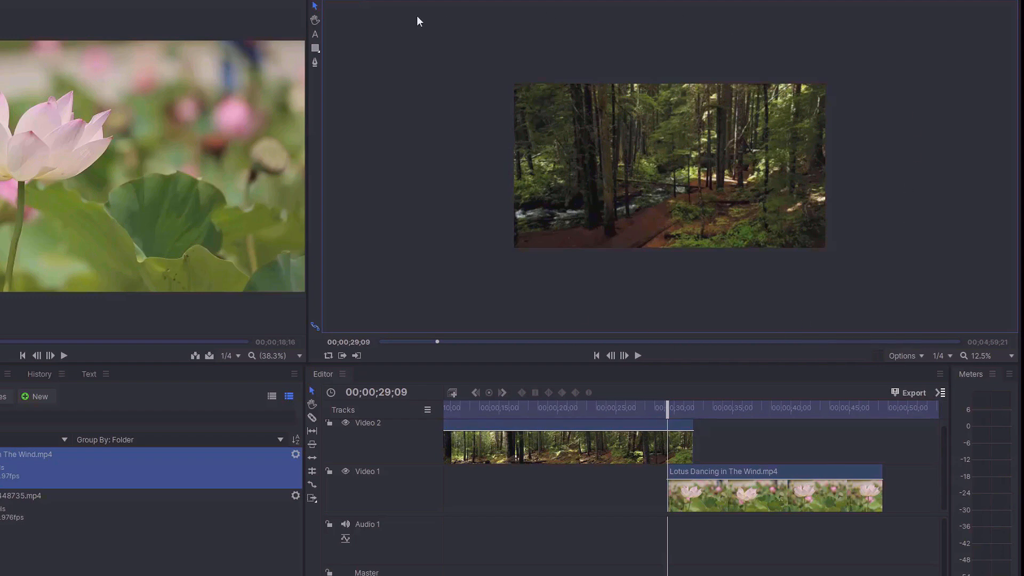
pyautogui.click(315, 62)
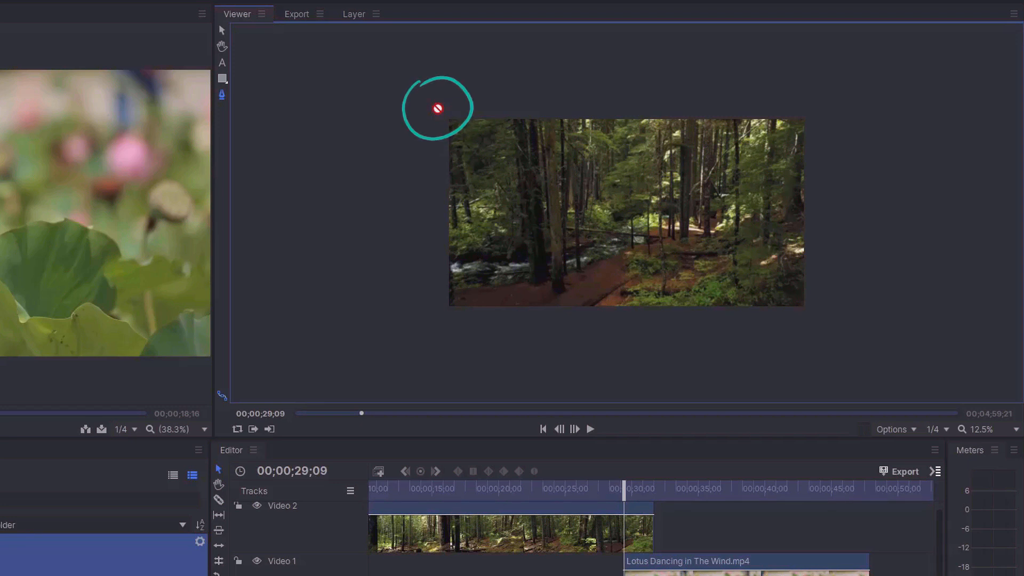
pyautogui.click(481, 139)
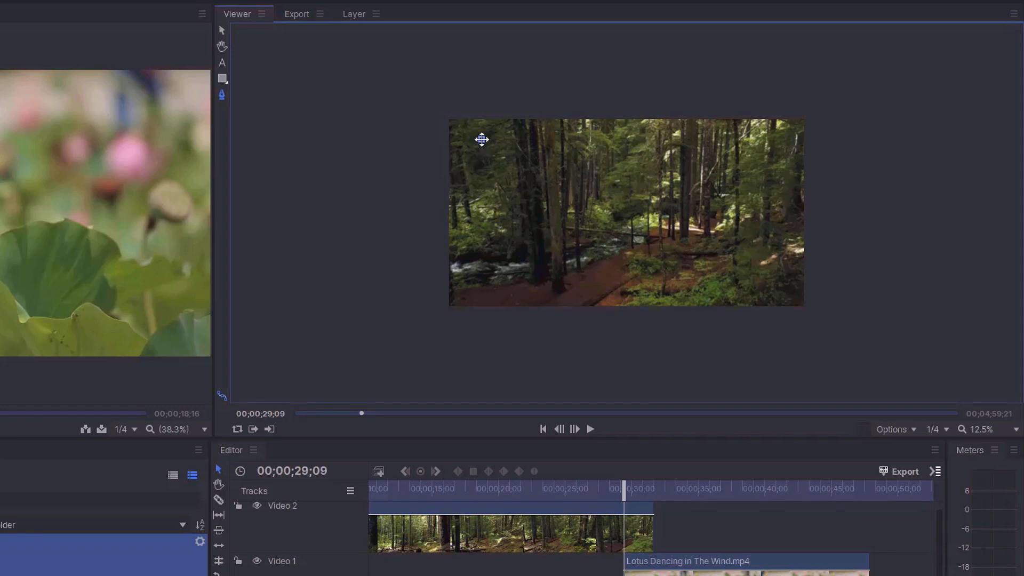
pyautogui.moveTo(482, 139); pyautogui.dragTo(446, 109)
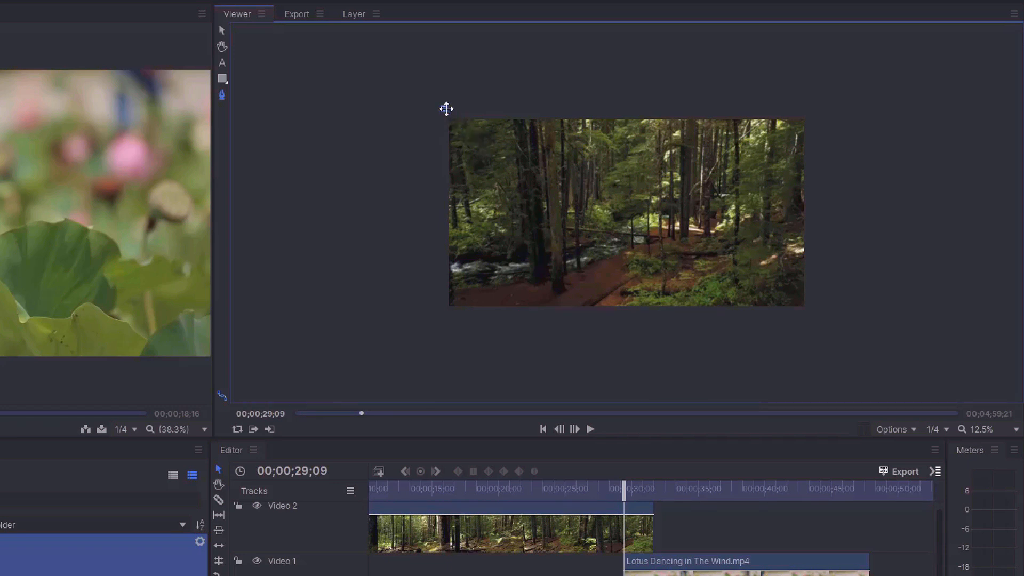
pyautogui.click(556, 105)
pyautogui.click(656, 101)
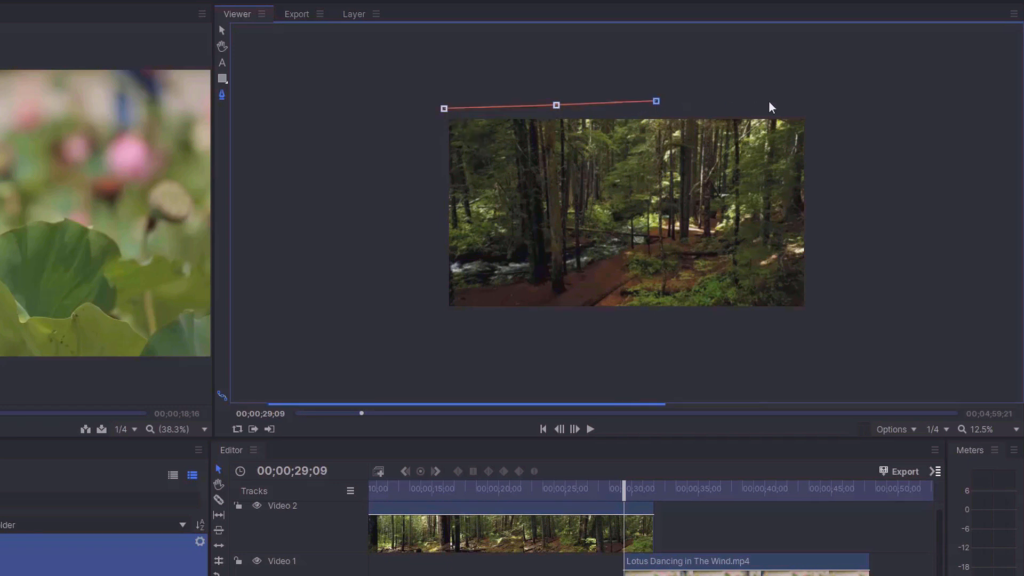
pyautogui.click(768, 101)
pyautogui.click(832, 137)
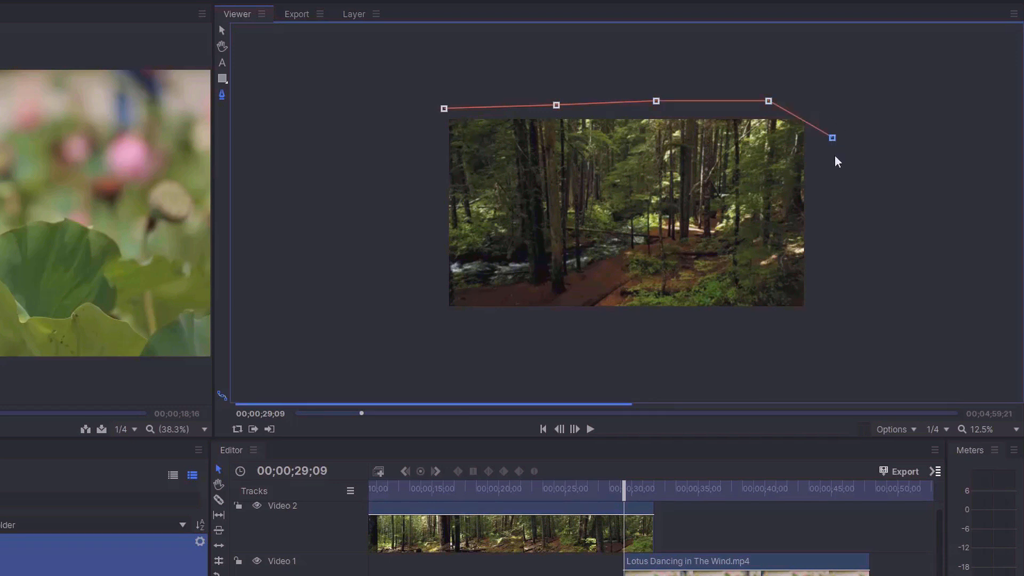
pyautogui.click(833, 211)
pyautogui.click(828, 285)
pyautogui.click(821, 332)
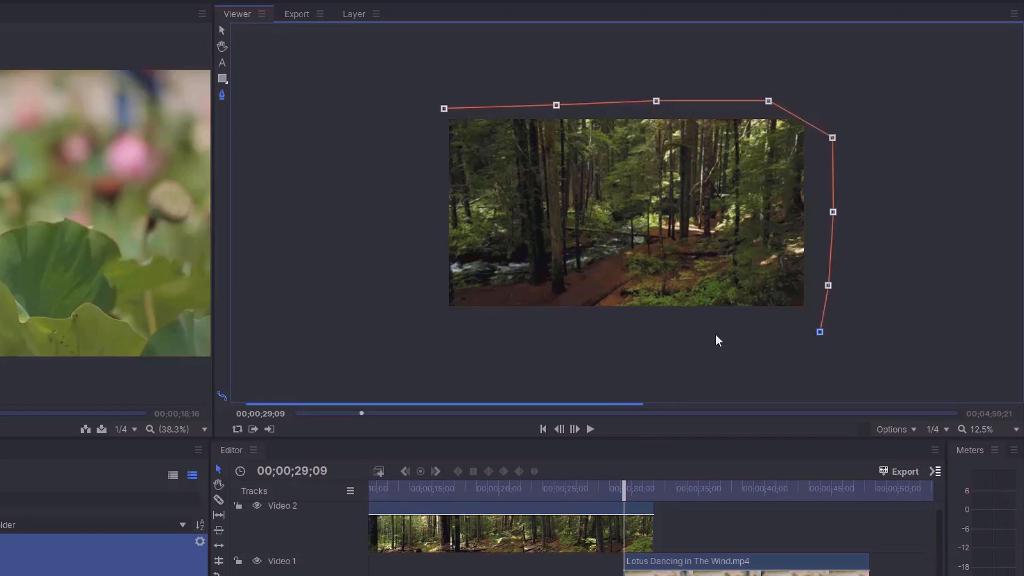
pyautogui.click(655, 336)
pyautogui.click(531, 336)
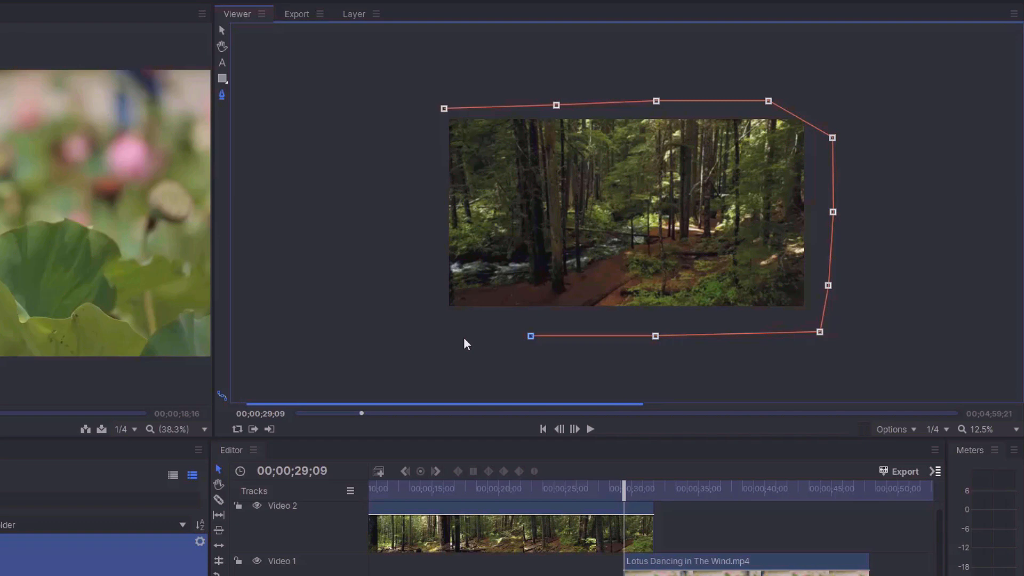
pyautogui.click(436, 338)
pyautogui.click(429, 246)
pyautogui.click(425, 163)
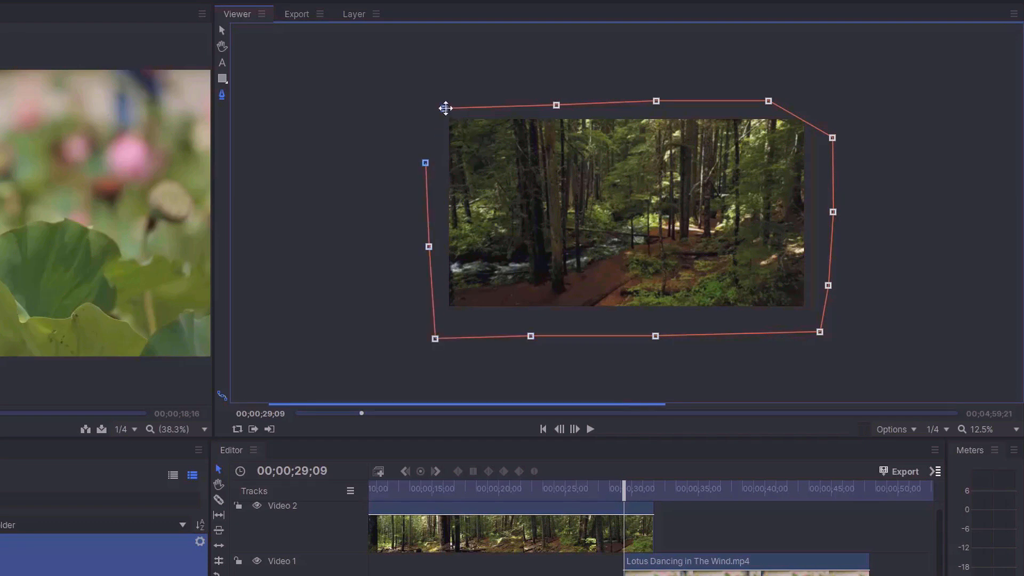
pyautogui.click(445, 109)
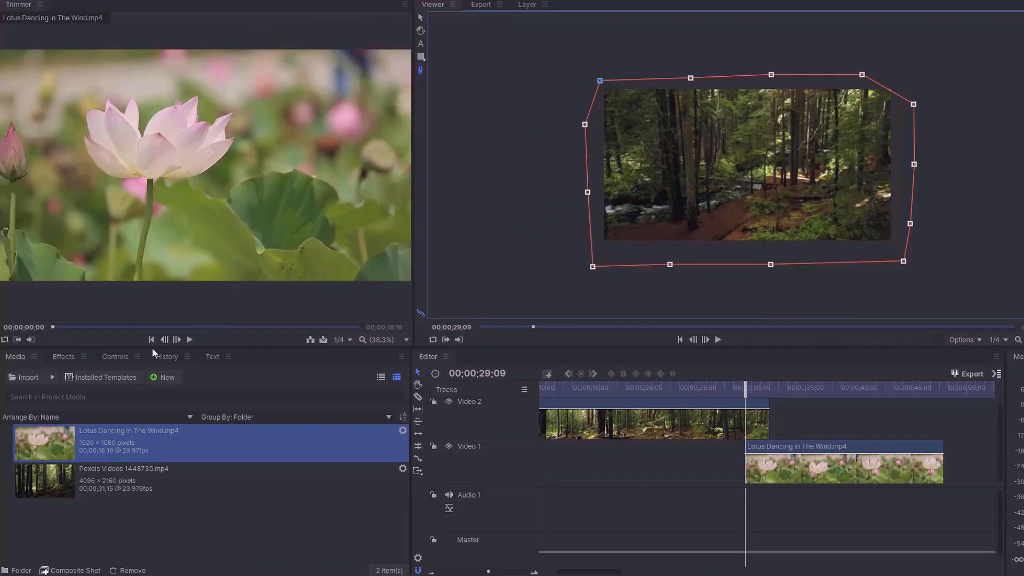
# - Turn on keyframing for the forest clip's mask Path at 00;00;29;09
pyautogui.click(123, 356)
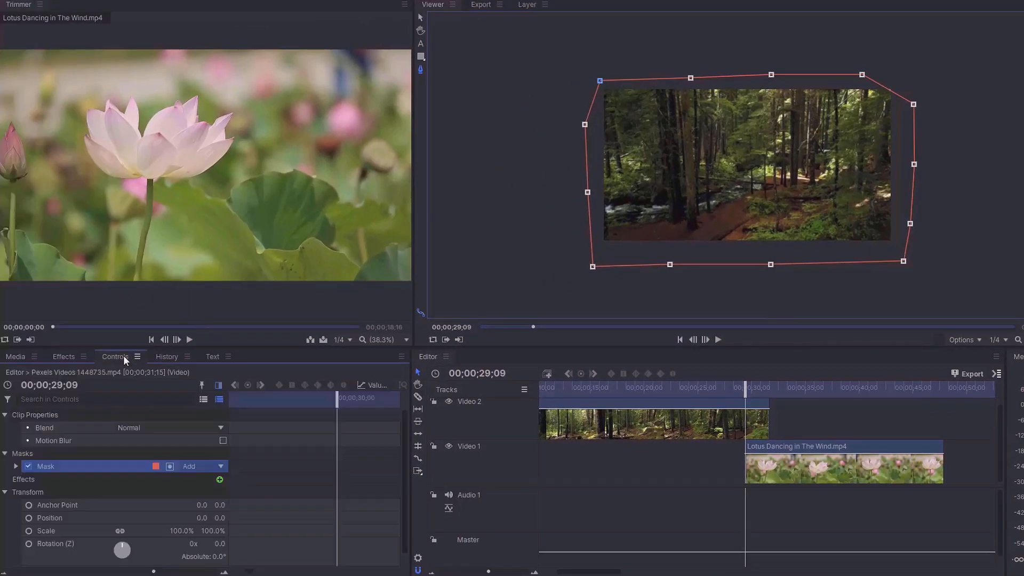
pyautogui.click(16, 467)
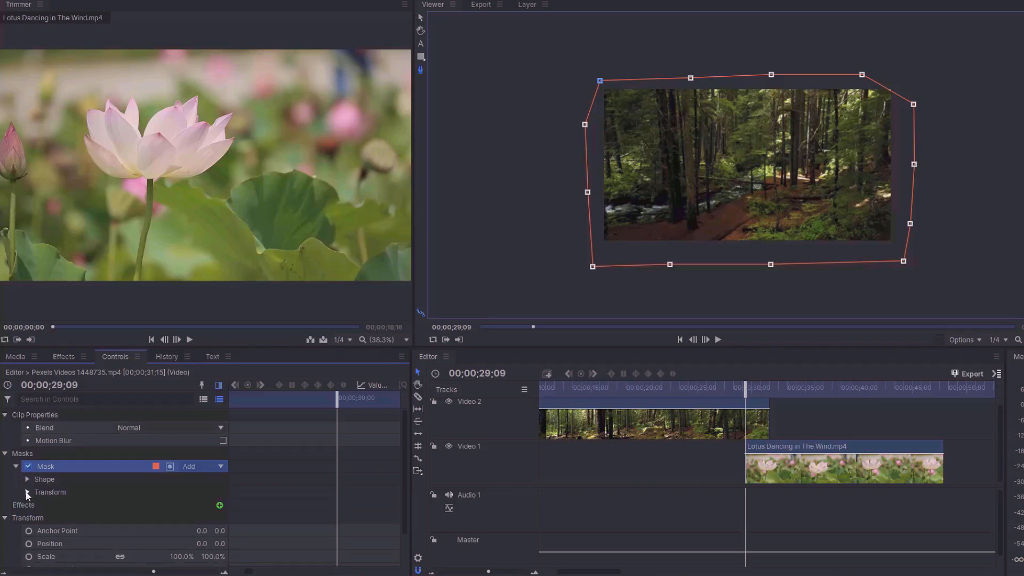
pyautogui.click(26, 492)
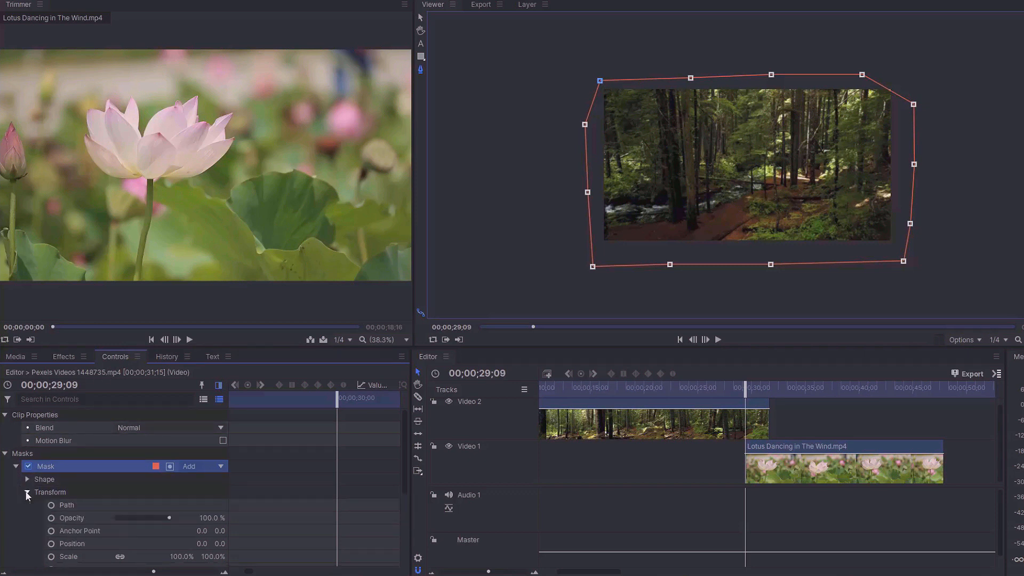
pyautogui.click(52, 504)
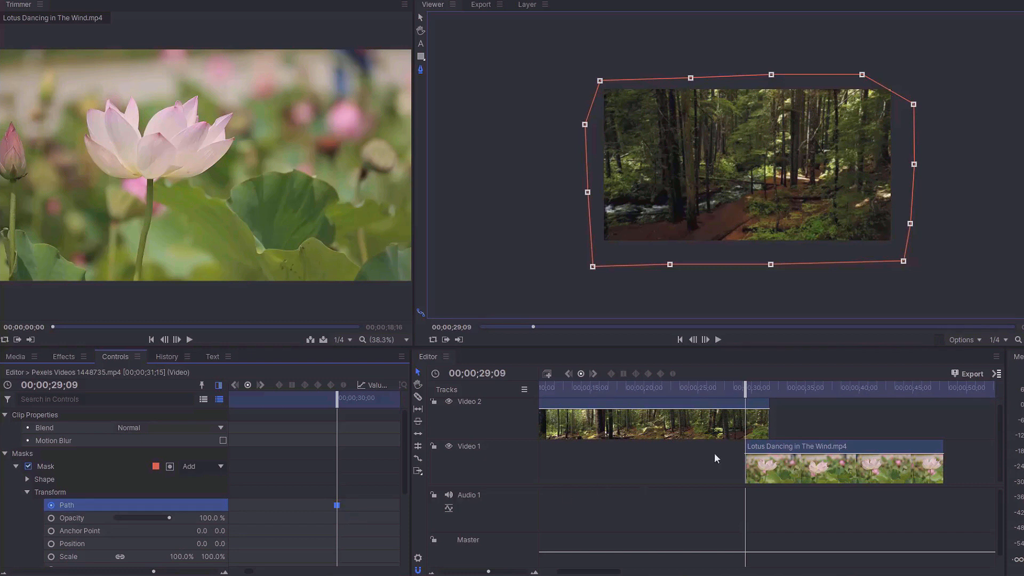
# - Advance three frames to 00;00;29;12 and pull the mask's lower and right-hand points slightly inside the forest frame
pyautogui.click(709, 341)
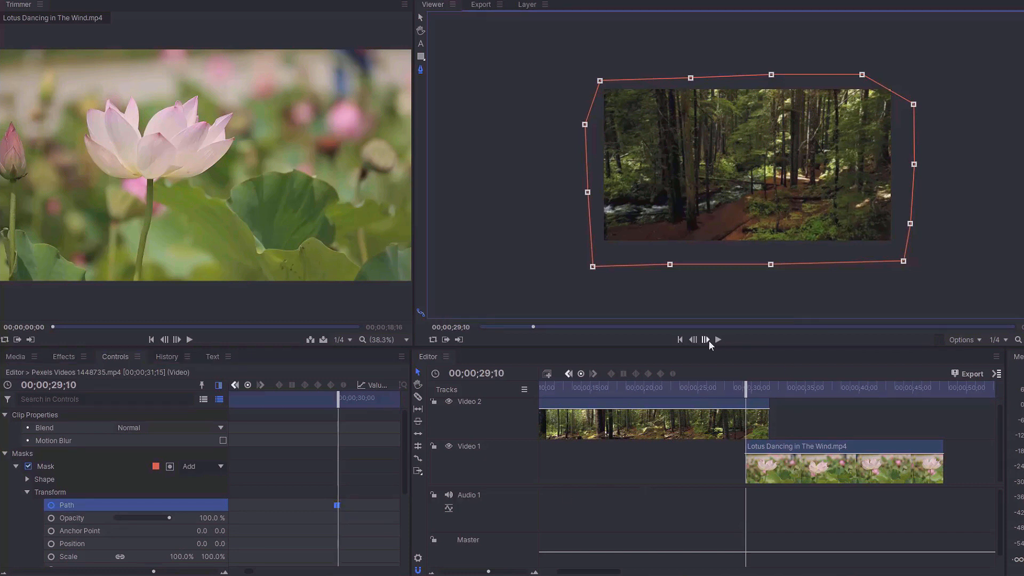
pyautogui.click(708, 341)
pyautogui.click(709, 341)
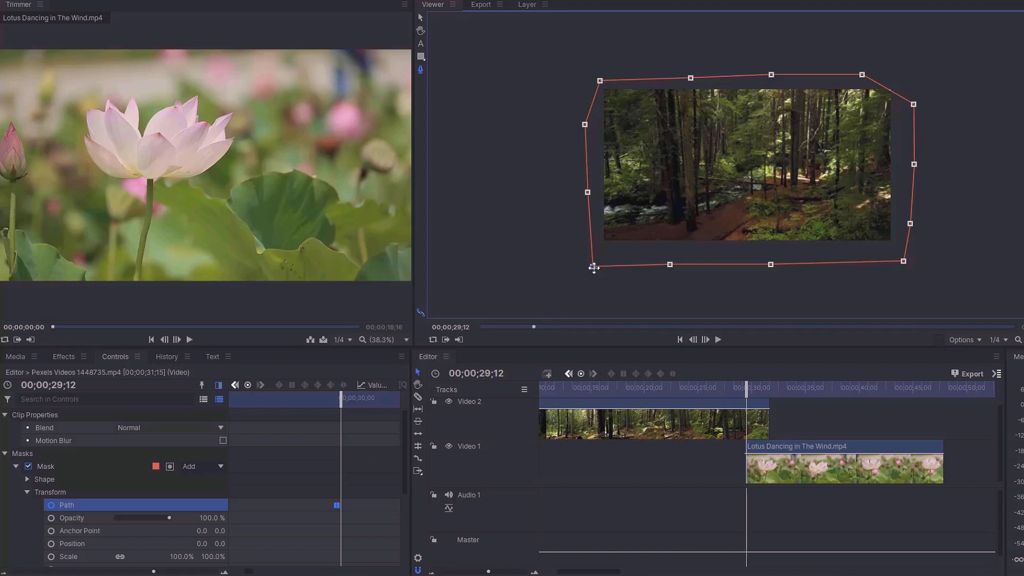
pyautogui.moveTo(597, 263); pyautogui.dragTo(620, 237)
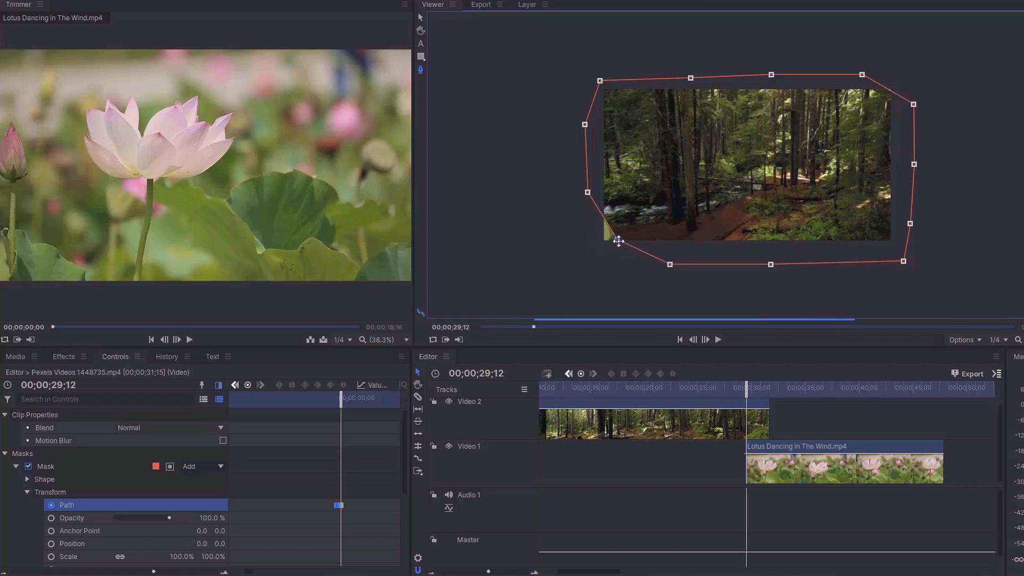
pyautogui.moveTo(672, 265); pyautogui.dragTo(673, 232)
pyautogui.moveTo(771, 264); pyautogui.dragTo(771, 232)
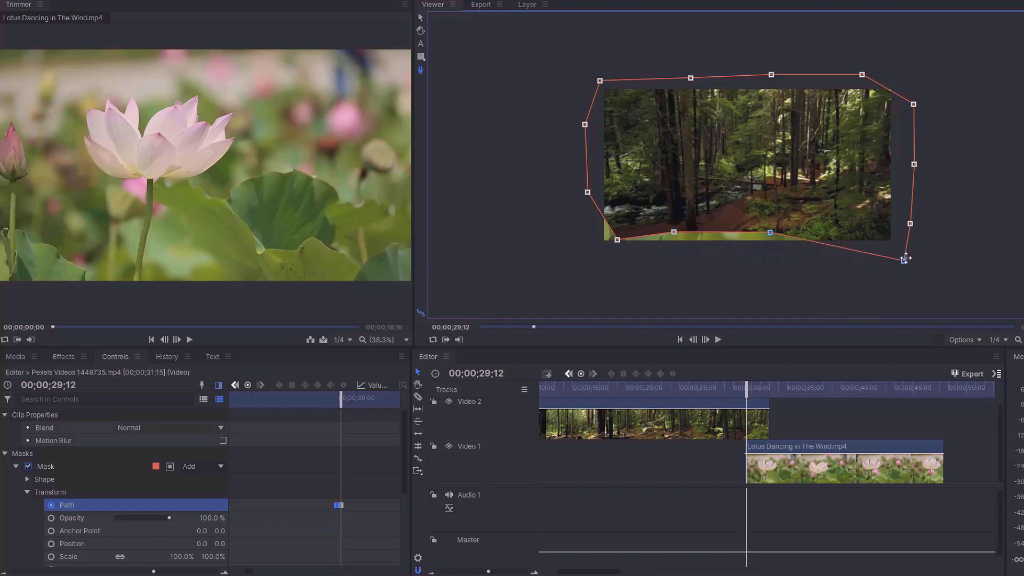
pyautogui.moveTo(906, 259); pyautogui.dragTo(885, 211)
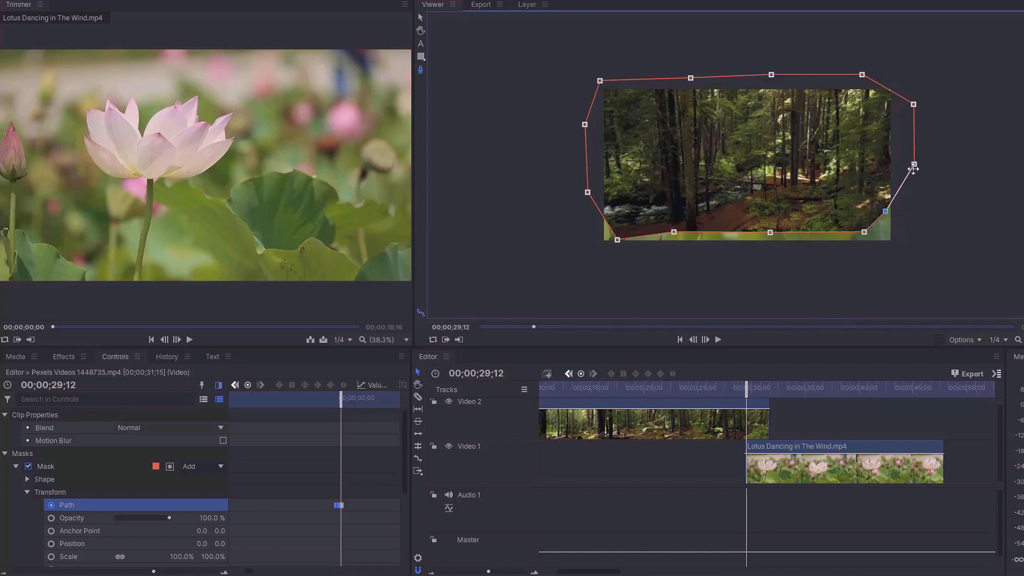
pyautogui.moveTo(914, 165); pyautogui.dragTo(881, 165)
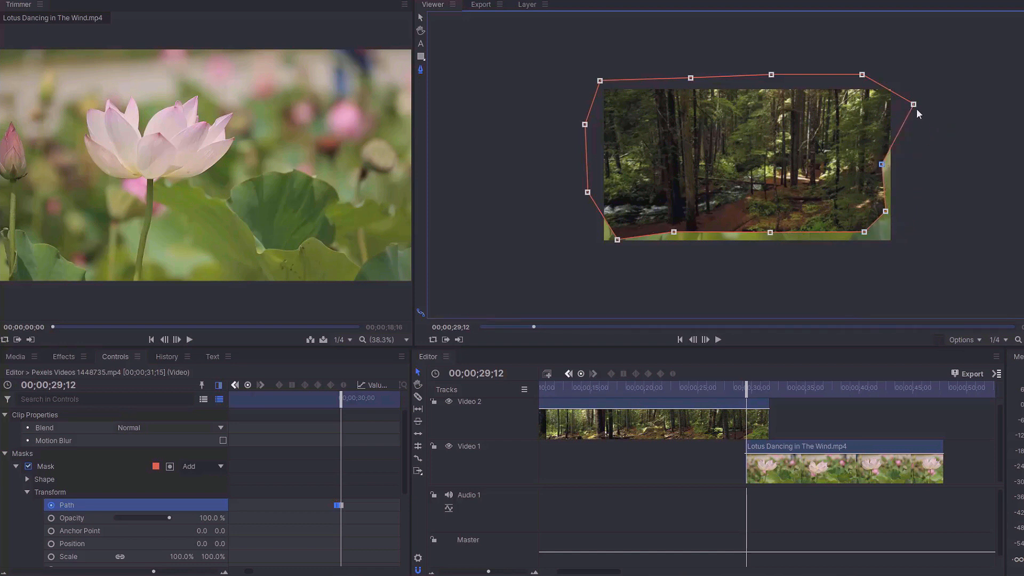
pyautogui.moveTo(913, 104); pyautogui.dragTo(884, 109)
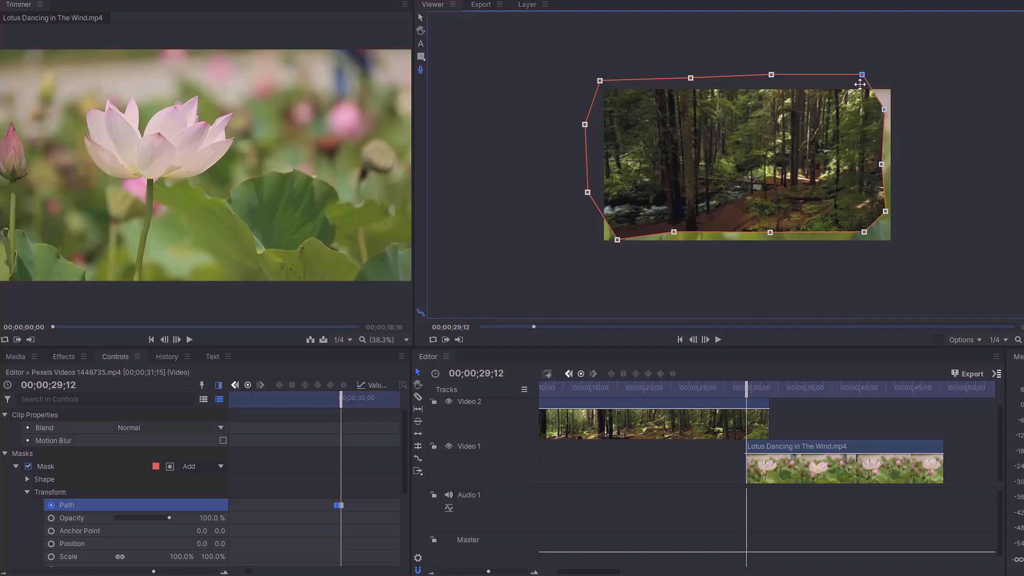
# - Pull the mask's upper and left-hand points slightly inside the forest frame at 00;00;29;12, keeping the outline irregular
pyautogui.moveTo(861, 75); pyautogui.dragTo(859, 105)
pyautogui.moveTo(771, 75); pyautogui.dragTo(772, 94)
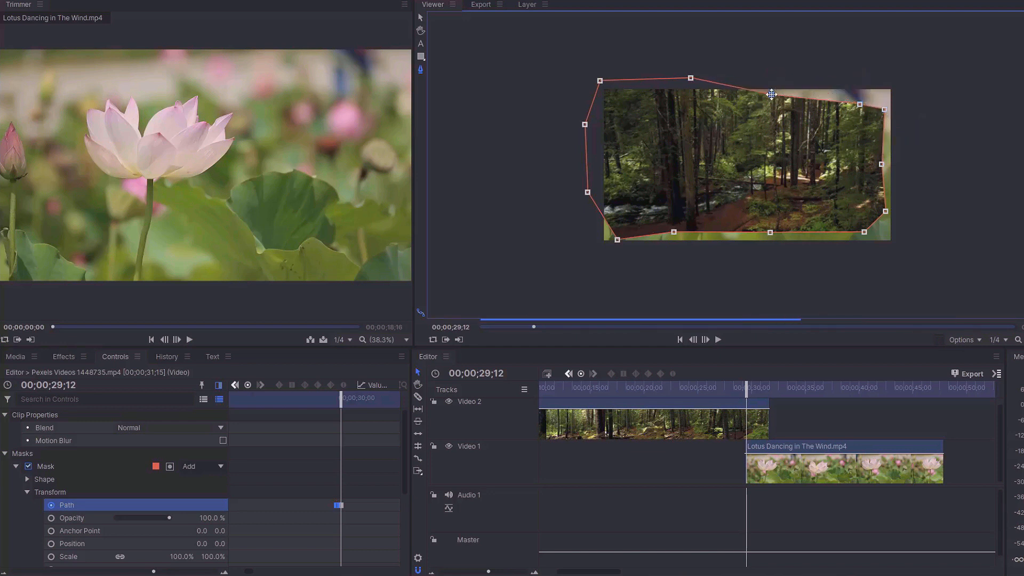
pyautogui.moveTo(691, 77); pyautogui.dragTo(694, 98)
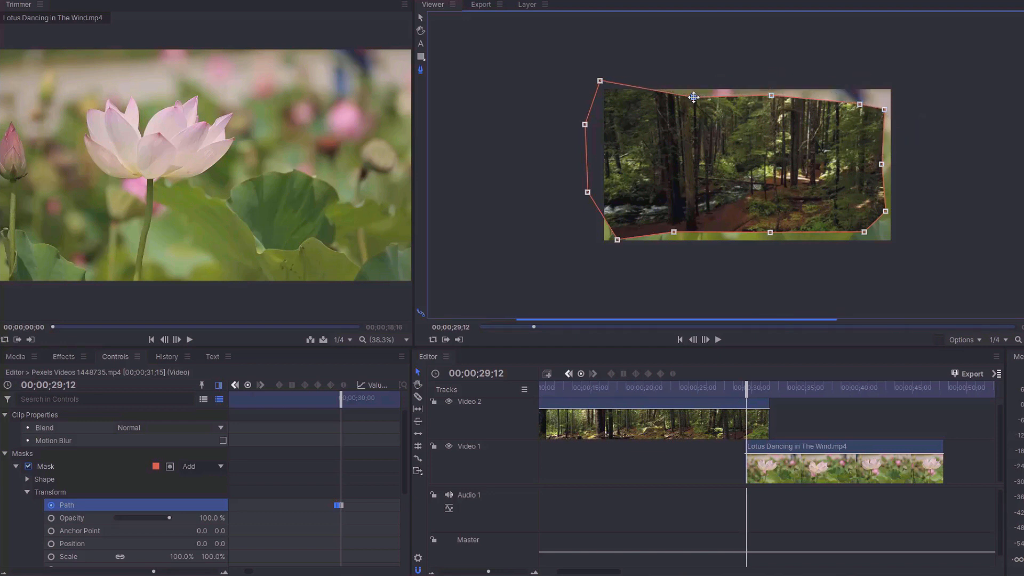
pyautogui.click(601, 82)
pyautogui.moveTo(609, 83); pyautogui.dragTo(607, 132)
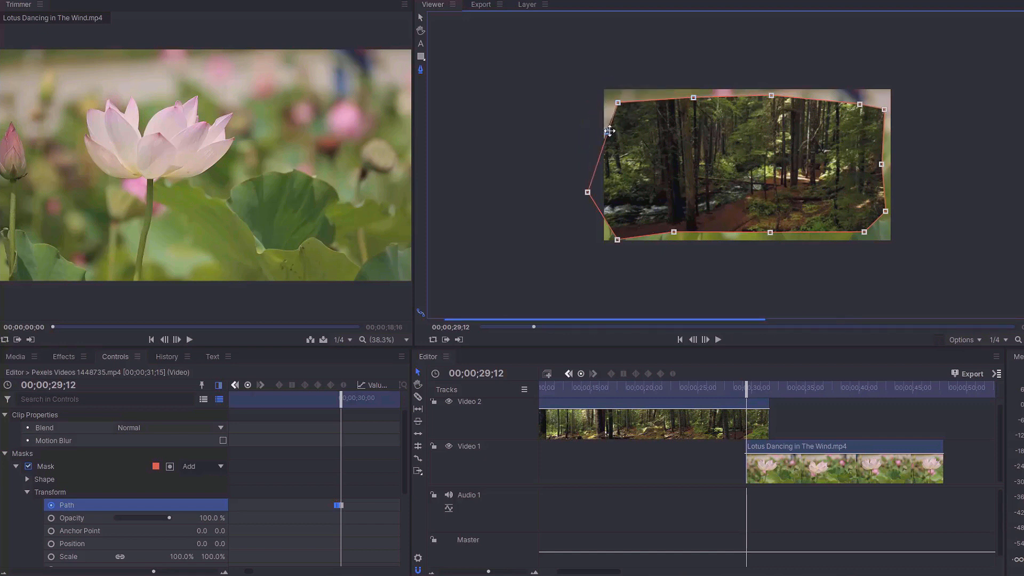
pyautogui.click(588, 192)
pyautogui.moveTo(599, 191); pyautogui.dragTo(619, 192)
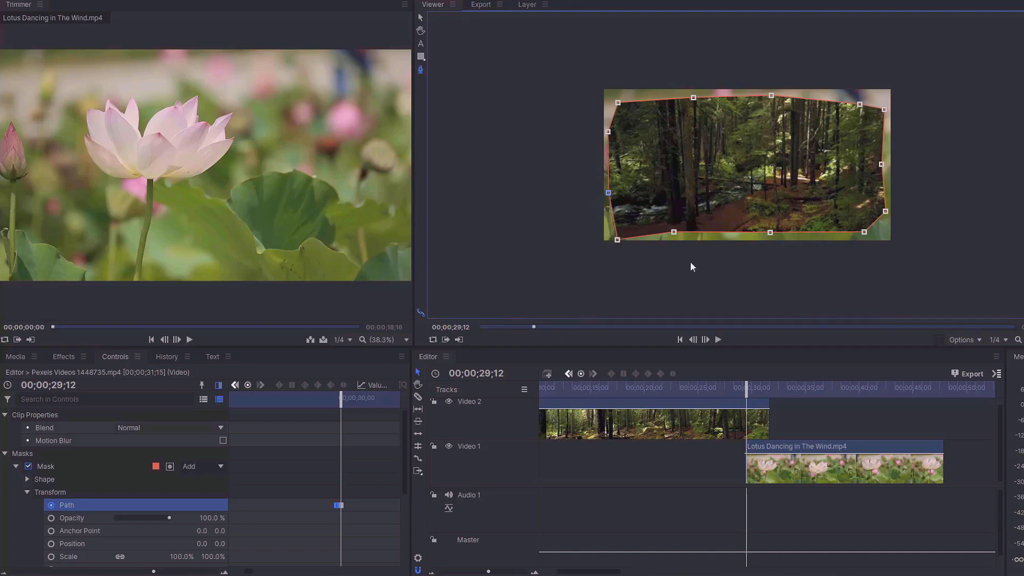
# - Advance three frames to 00;00;29;15 and pull the mask's bottom and lower-right points further inside the forest frame
pyautogui.click(706, 340)
pyautogui.click(706, 340)
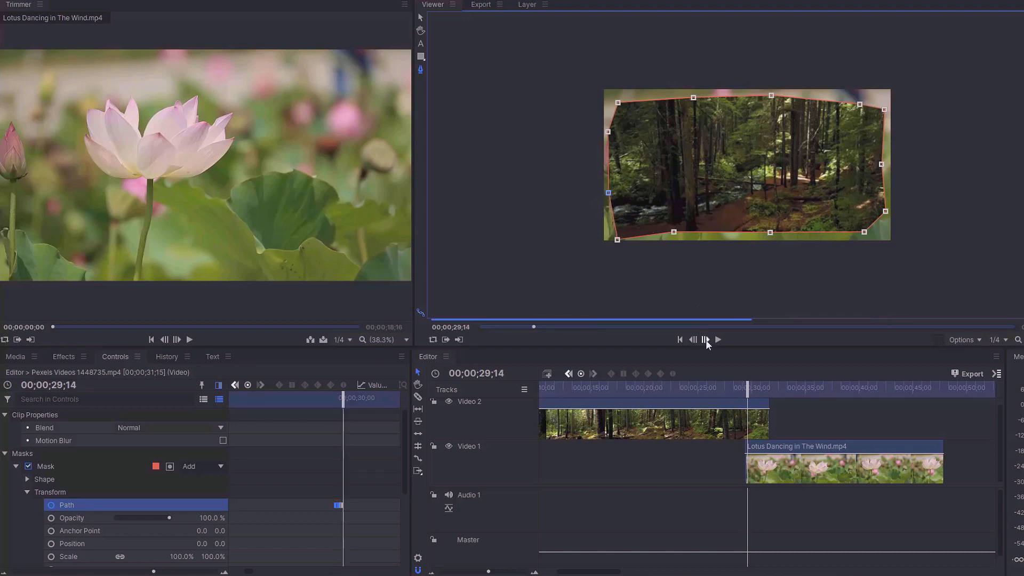
pyautogui.click(705, 340)
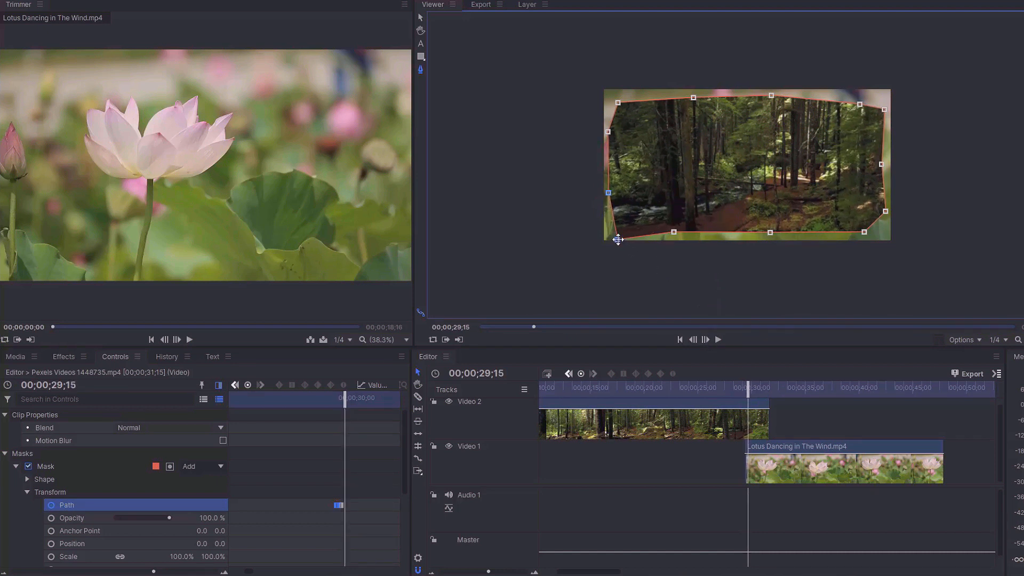
pyautogui.moveTo(617, 239); pyautogui.dragTo(632, 225)
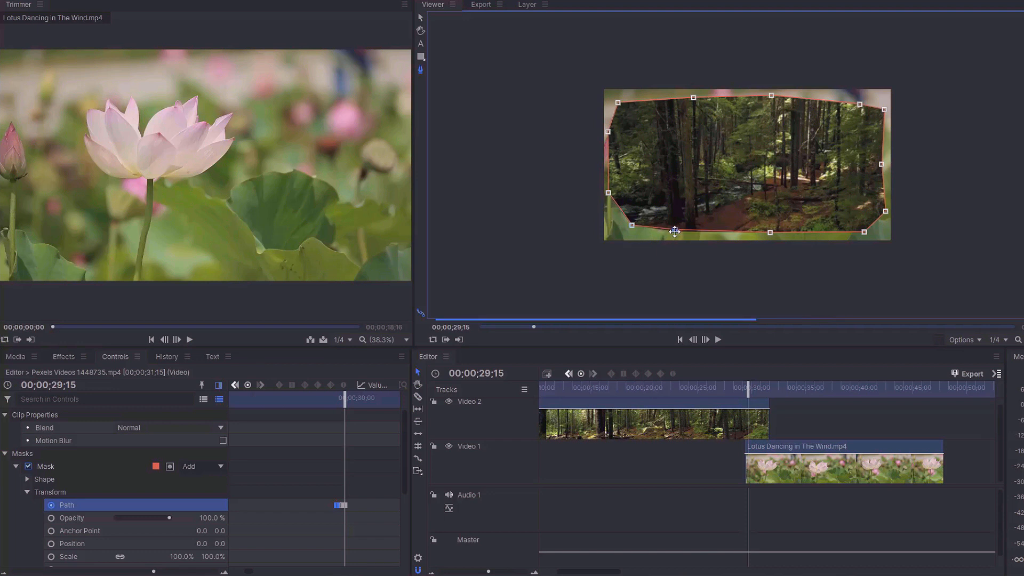
pyautogui.click(674, 231)
pyautogui.moveTo(766, 234); pyautogui.dragTo(766, 223)
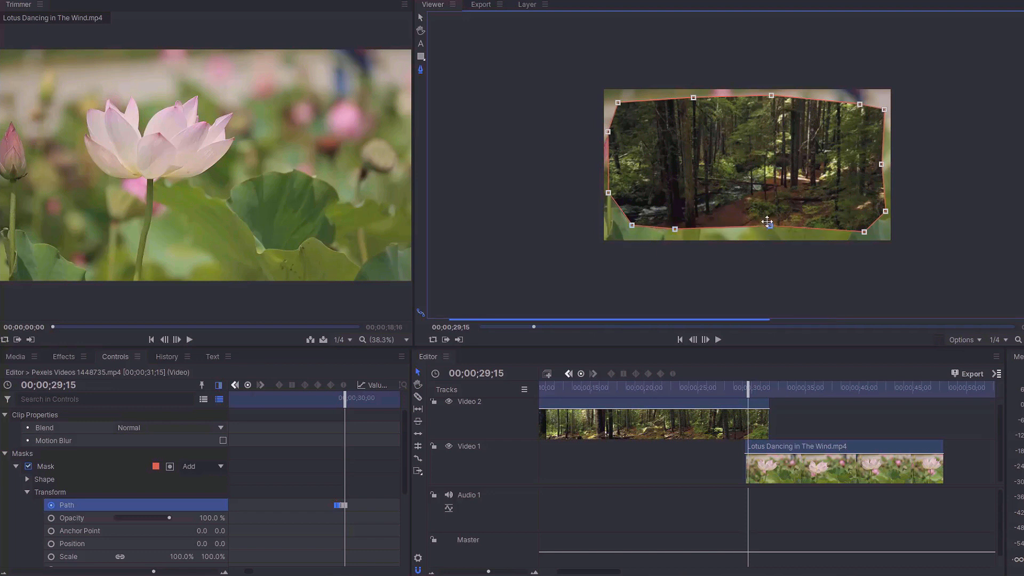
pyautogui.moveTo(861, 232); pyautogui.dragTo(872, 202)
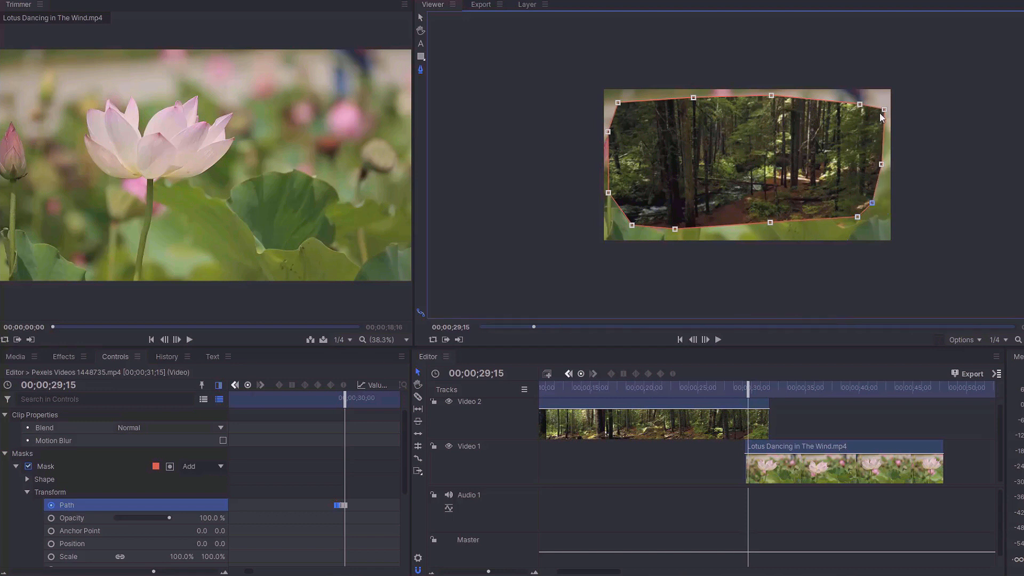
# - Pull the mask's upper and left-hand points further inward at 00;00;29;15, shaping an uneven outline
pyautogui.moveTo(883, 110); pyautogui.dragTo(853, 114)
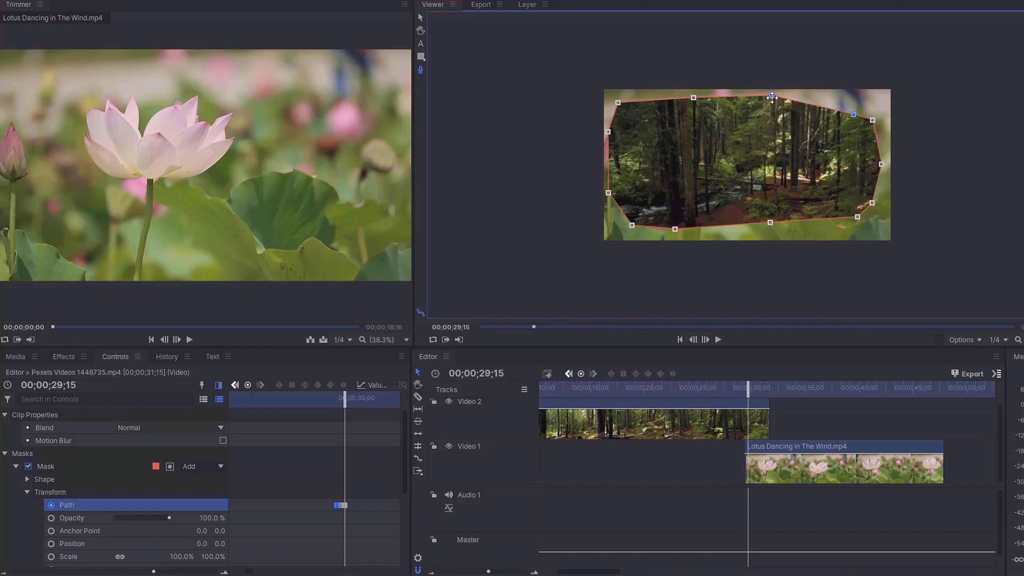
pyautogui.moveTo(772, 97); pyautogui.dragTo(772, 104)
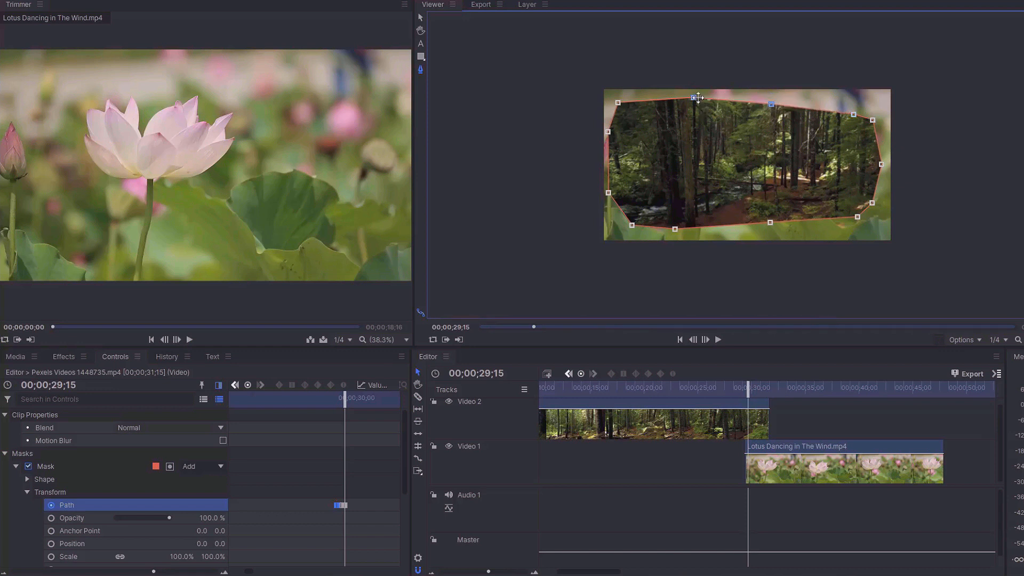
pyautogui.moveTo(698, 97); pyautogui.dragTo(698, 108)
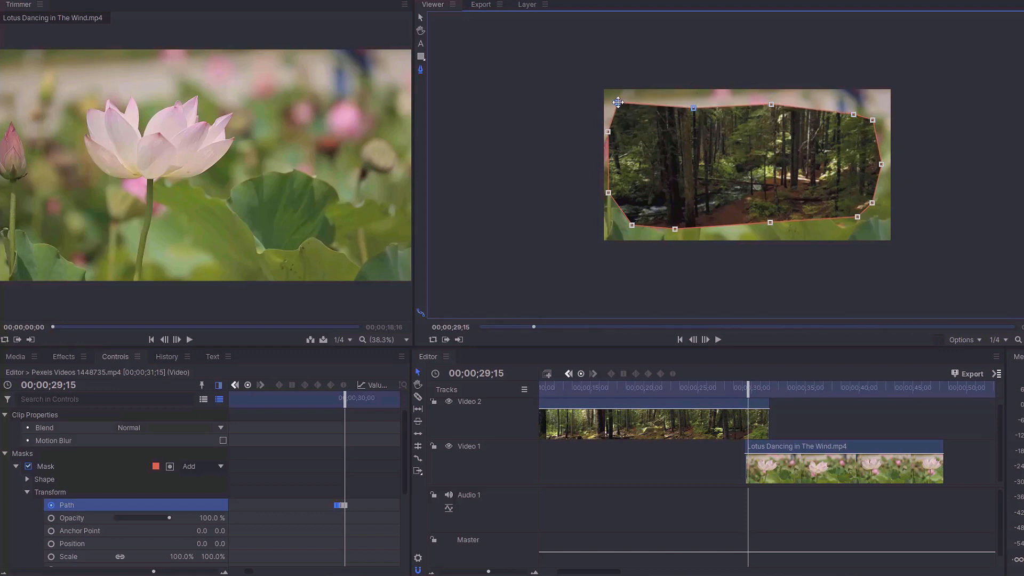
pyautogui.moveTo(618, 102); pyautogui.dragTo(631, 142)
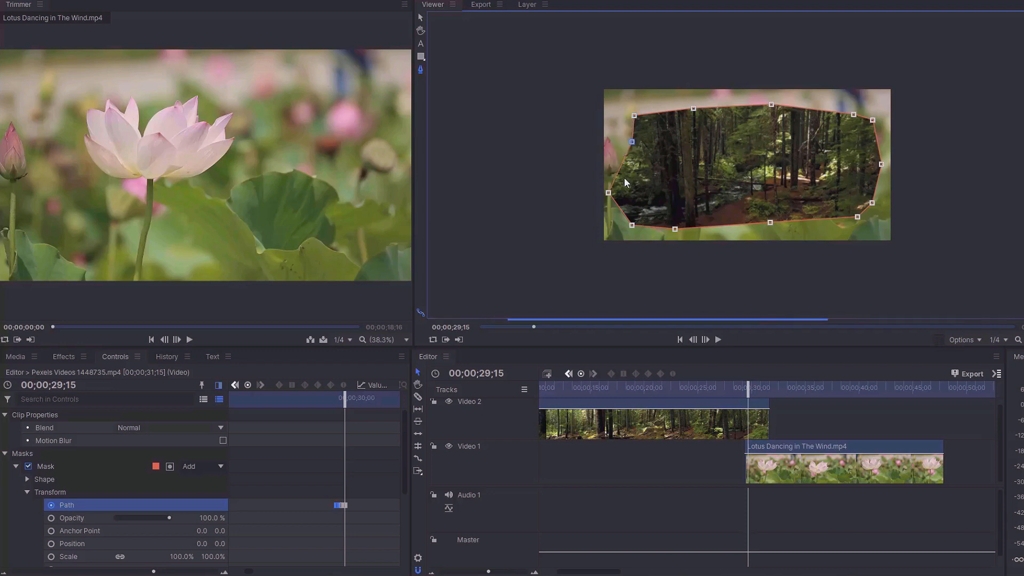
pyautogui.moveTo(608, 192); pyautogui.dragTo(634, 219)
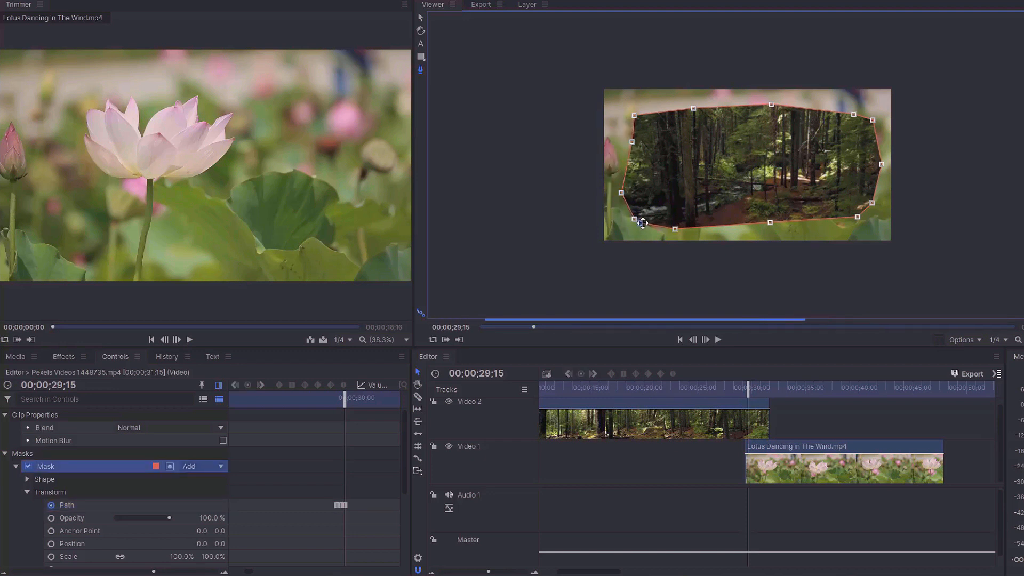
pyautogui.click(642, 223)
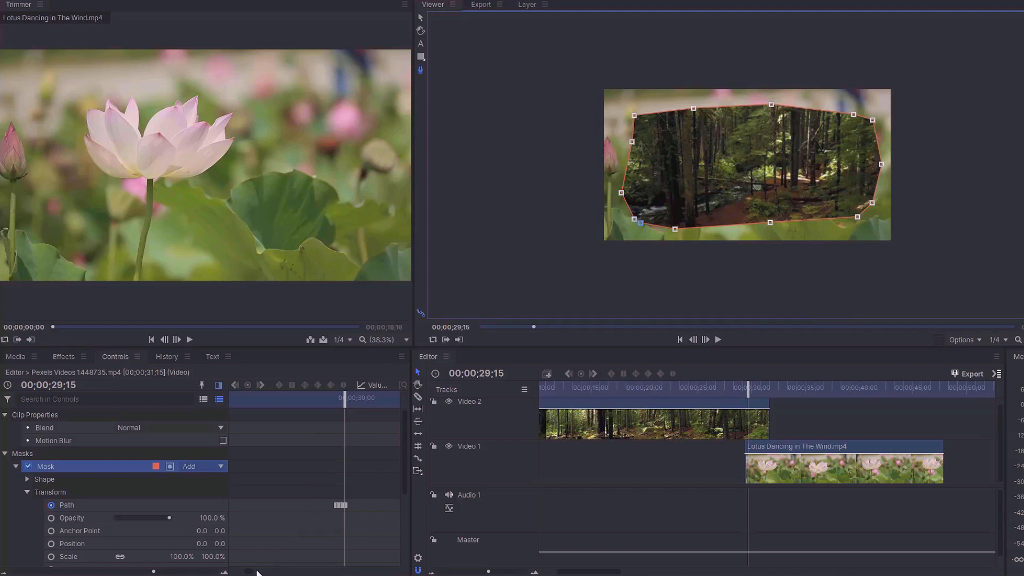
# - Enlarge the keyframe timeline's scale, advance to 00;00;29;18 and nudge the mask's lower-left points slightly inward
pyautogui.moveTo(256, 572); pyautogui.dragTo(260, 571)
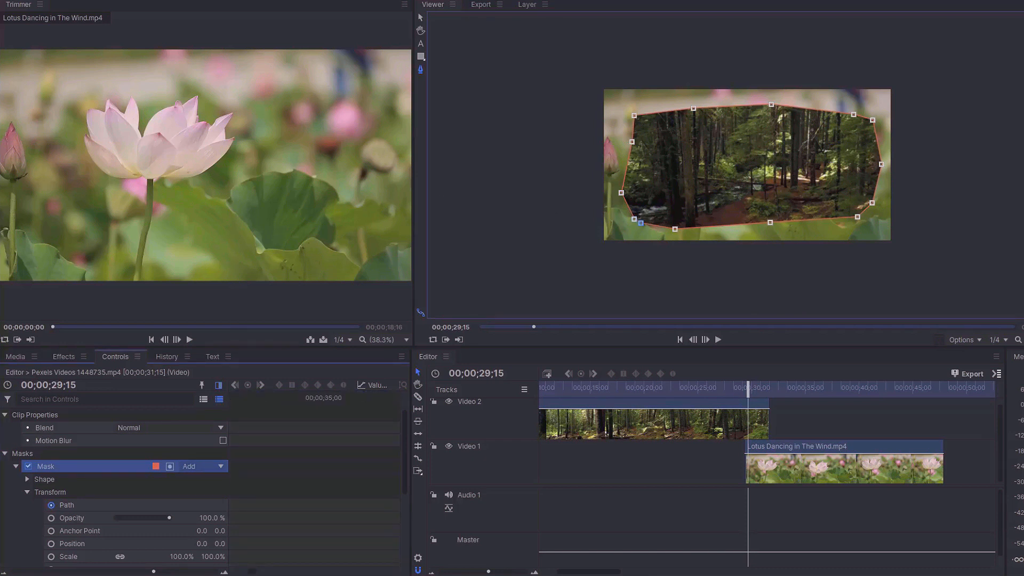
pyautogui.moveTo(153, 572); pyautogui.dragTo(180, 572)
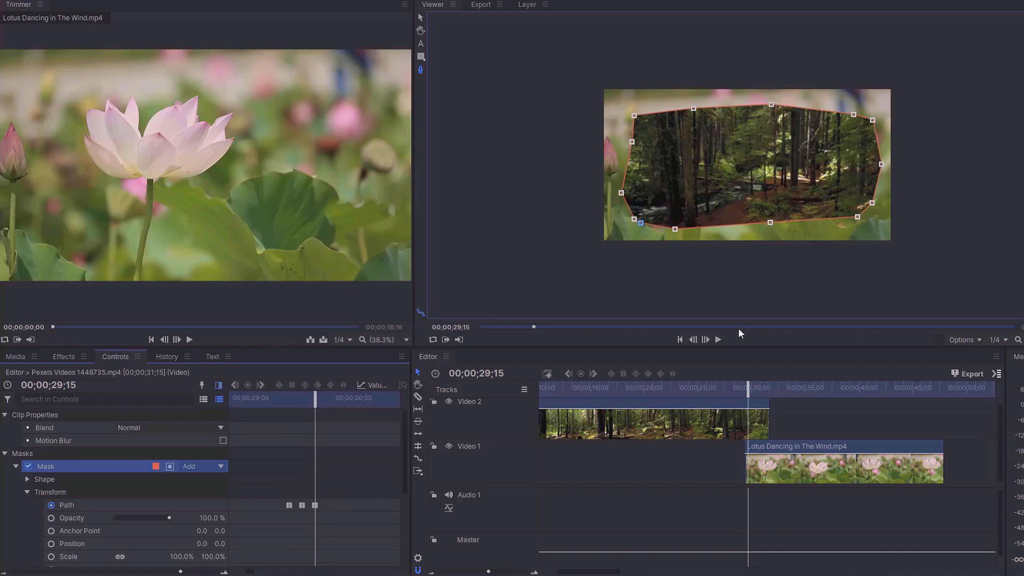
pyautogui.click(705, 341)
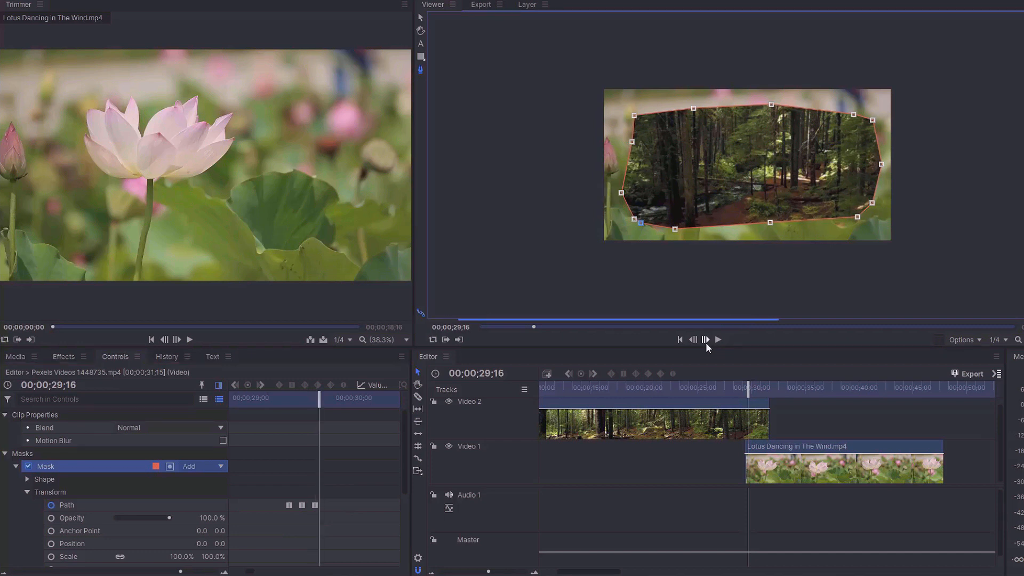
pyautogui.click(706, 340)
pyautogui.click(705, 341)
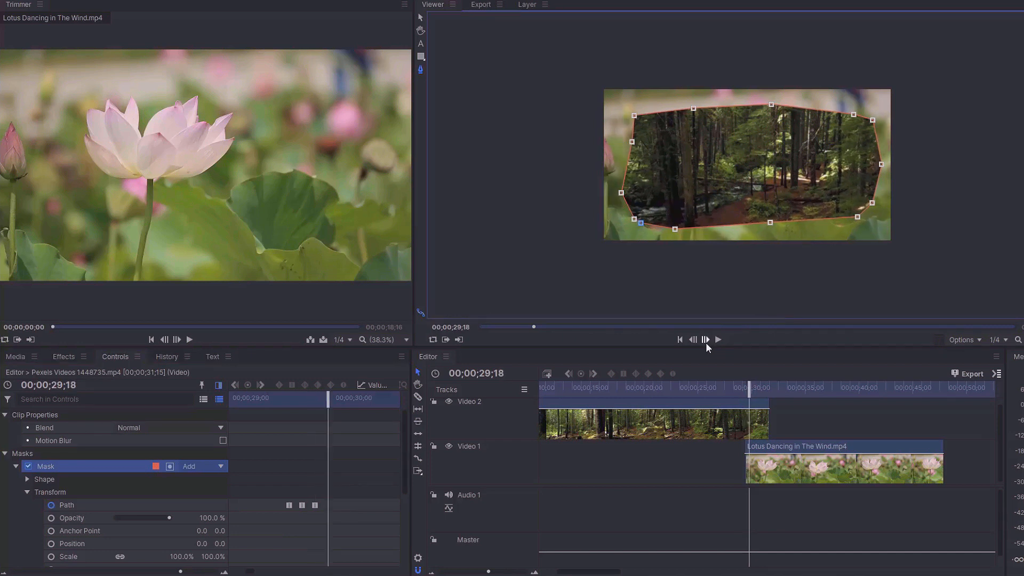
pyautogui.click(677, 228)
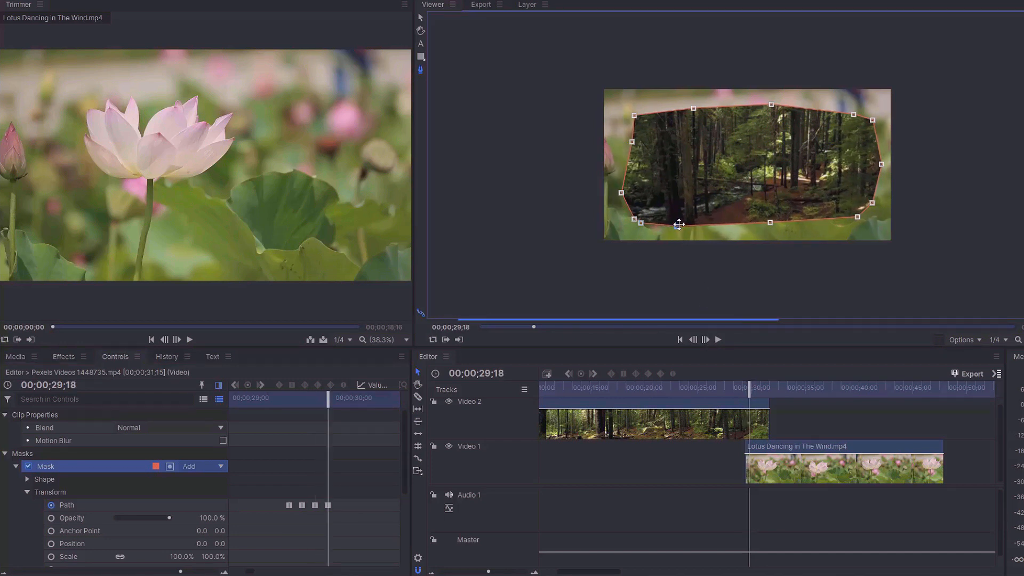
pyautogui.click(640, 214)
pyautogui.moveTo(621, 192); pyautogui.dragTo(628, 191)
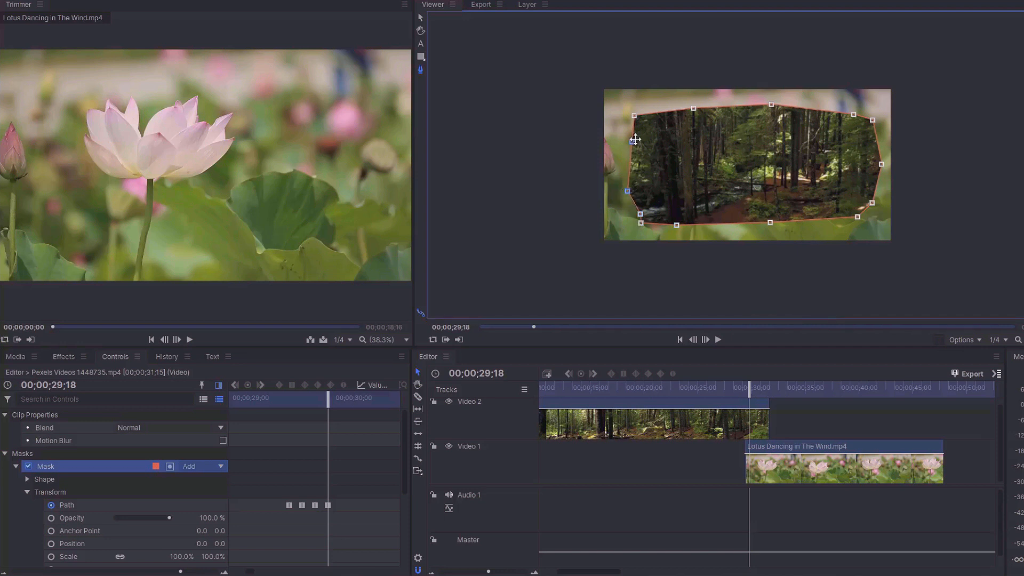
# - Draw the mask's upper and right-hand points inward at 00;00;29;18 and push the bottom and left-hand points back outward
pyautogui.moveTo(634, 145); pyautogui.dragTo(693, 113)
pyautogui.moveTo(771, 105); pyautogui.dragTo(771, 117)
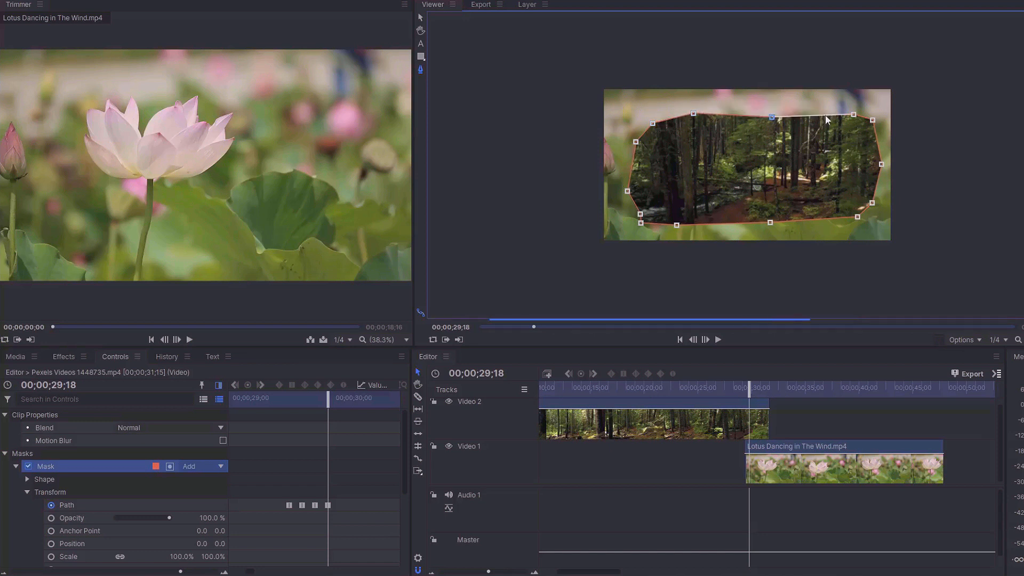
pyautogui.moveTo(853, 115); pyautogui.dragTo(873, 165)
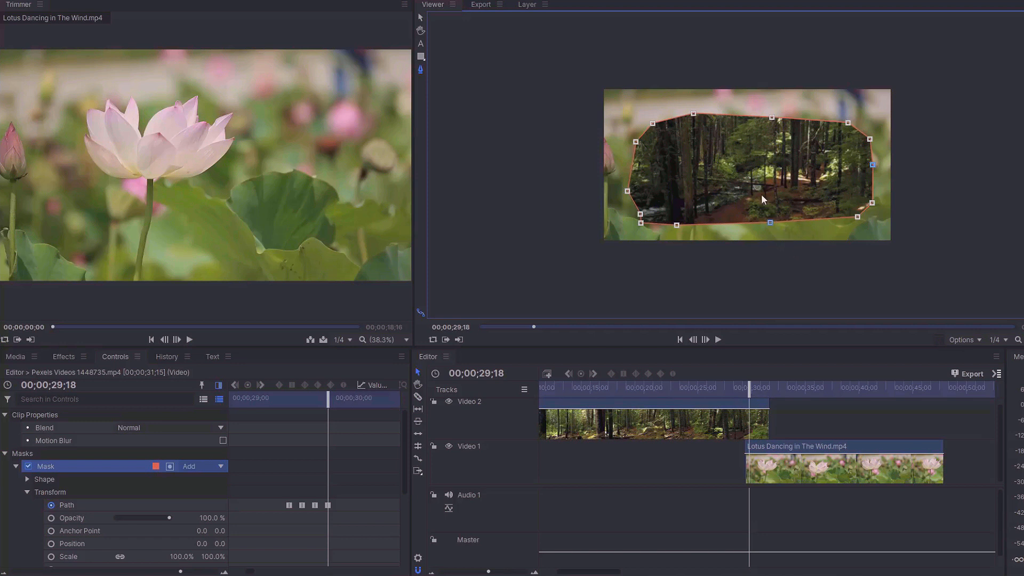
pyautogui.moveTo(768, 225); pyautogui.dragTo(769, 235)
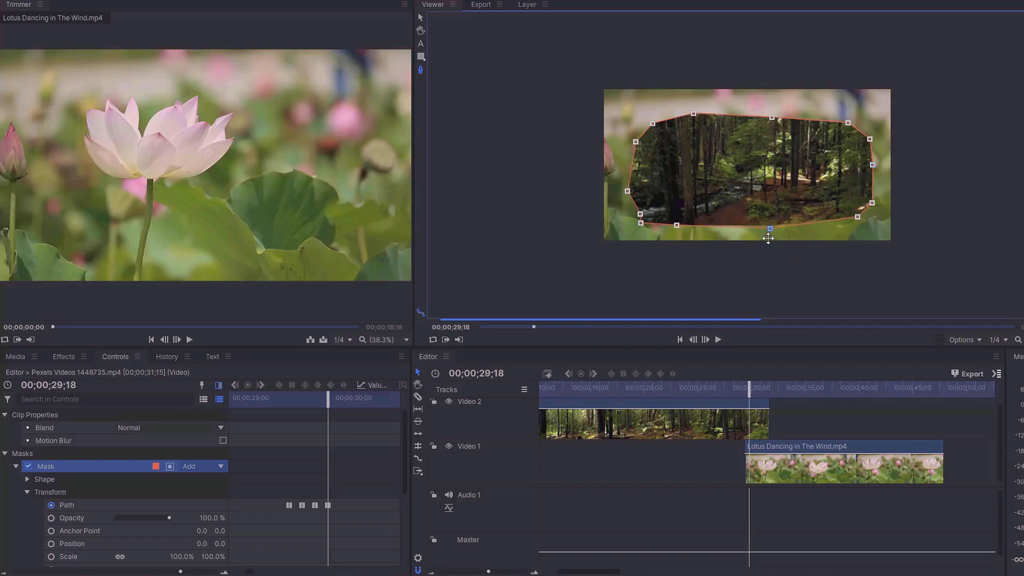
pyautogui.moveTo(674, 225); pyautogui.dragTo(612, 193)
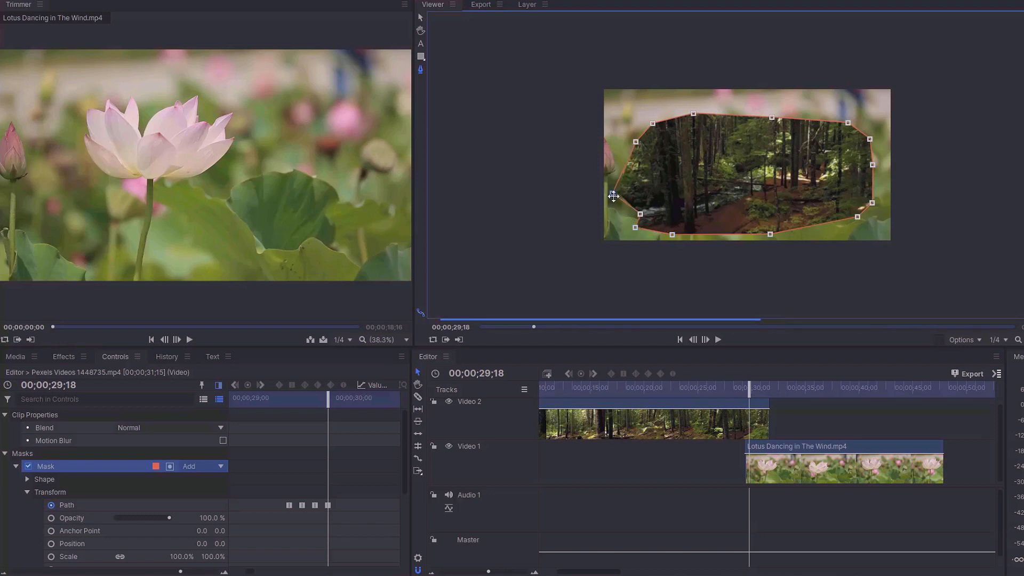
# - Advance to 00;00;29;21 and reshape the mask's left side, pushing its corner points outward and the middle point inward
pyautogui.click(707, 340)
pyautogui.click(707, 340)
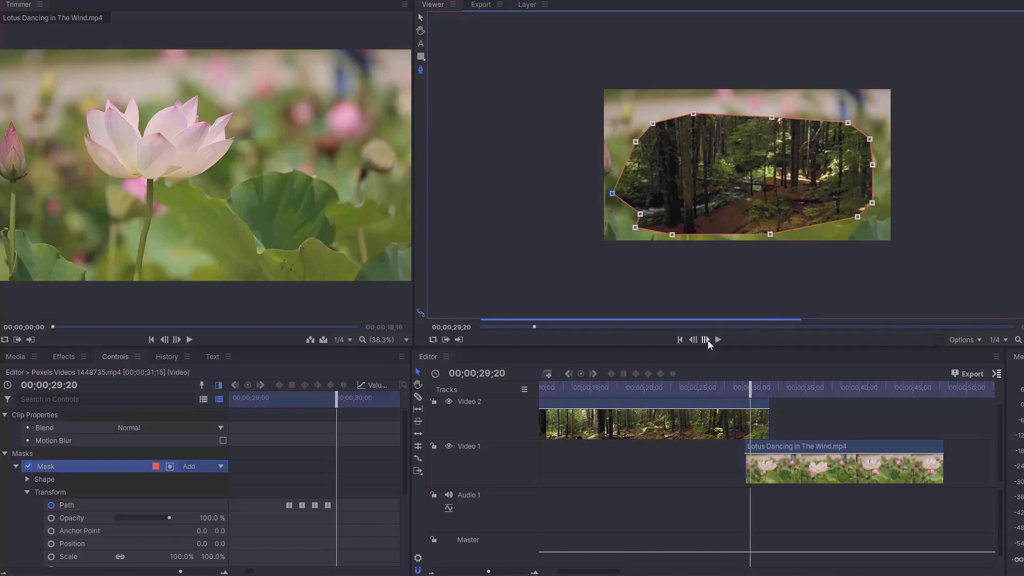
pyautogui.click(707, 340)
pyautogui.click(636, 215)
pyautogui.moveTo(633, 216); pyautogui.dragTo(622, 220)
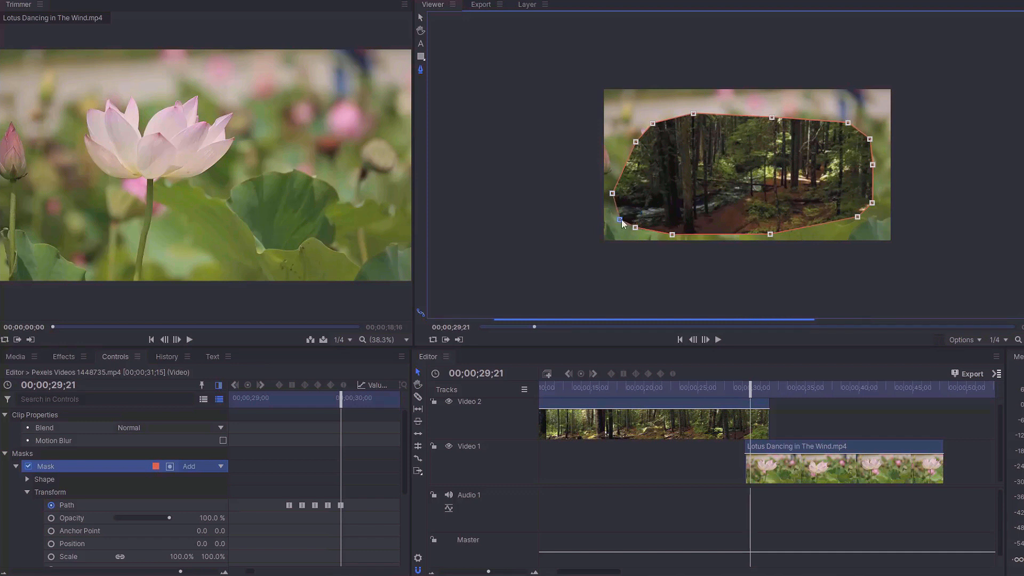
pyautogui.moveTo(633, 141); pyautogui.dragTo(693, 108)
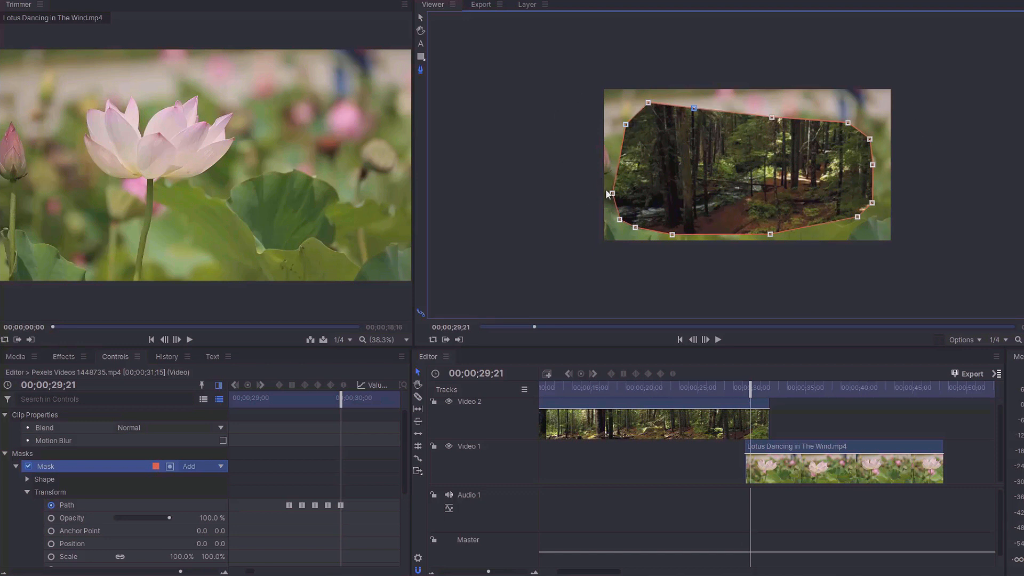
pyautogui.moveTo(611, 194); pyautogui.dragTo(639, 190)
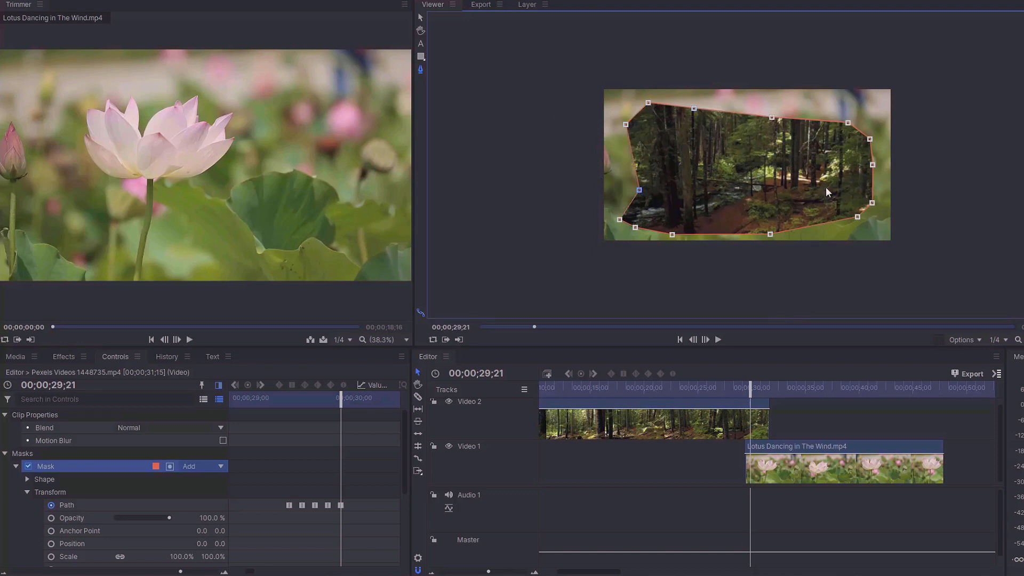
# - Pull the mask's right-hand and lower-right points in to just past the frame's middle at 00;00;29;21
pyautogui.moveTo(872, 203); pyautogui.dragTo(764, 186)
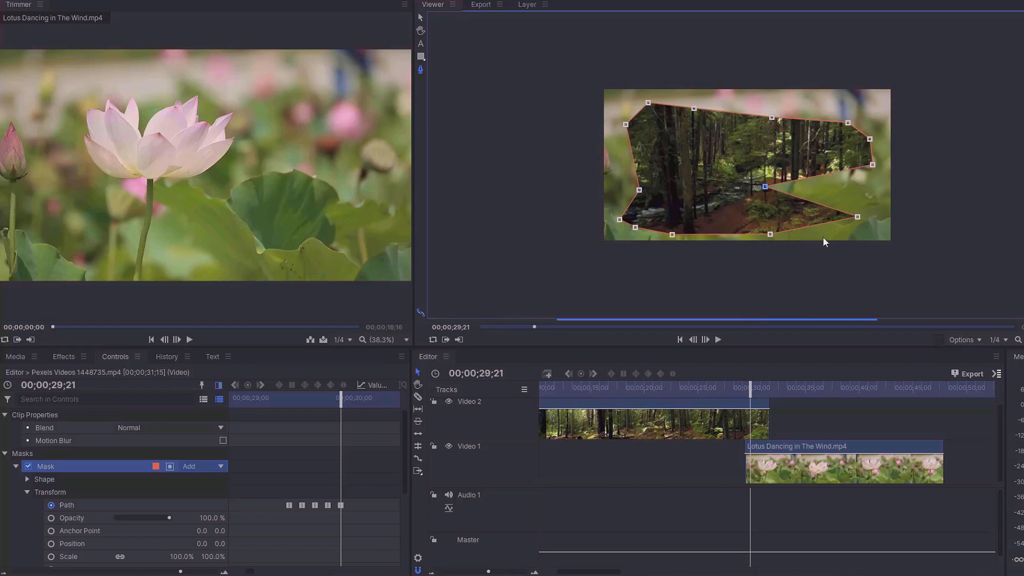
pyautogui.moveTo(858, 217); pyautogui.dragTo(724, 219)
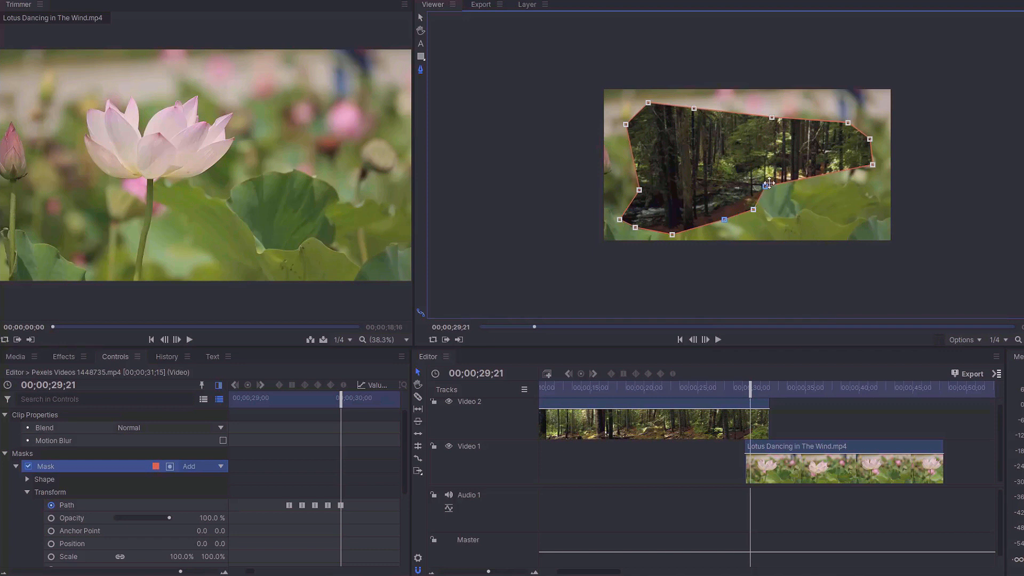
pyautogui.moveTo(766, 185); pyautogui.dragTo(756, 187)
pyautogui.moveTo(872, 165); pyautogui.dragTo(764, 160)
pyautogui.moveTo(870, 138); pyautogui.dragTo(760, 143)
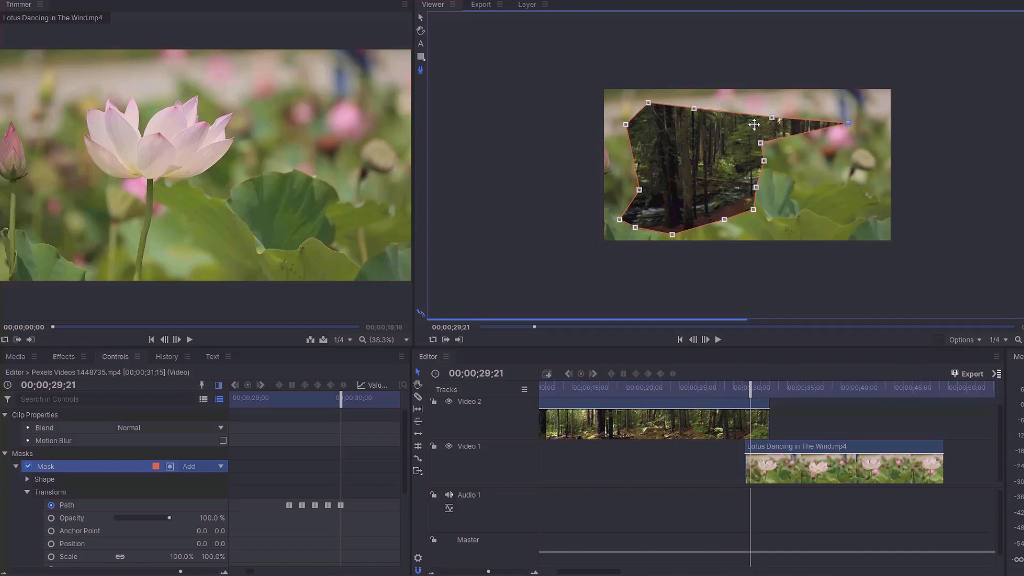
# - Gather the remaining upper, left-hand and lower-left mask points inward to form a small rounded shape near the frame's centre
pyautogui.moveTo(847, 123); pyautogui.dragTo(673, 174)
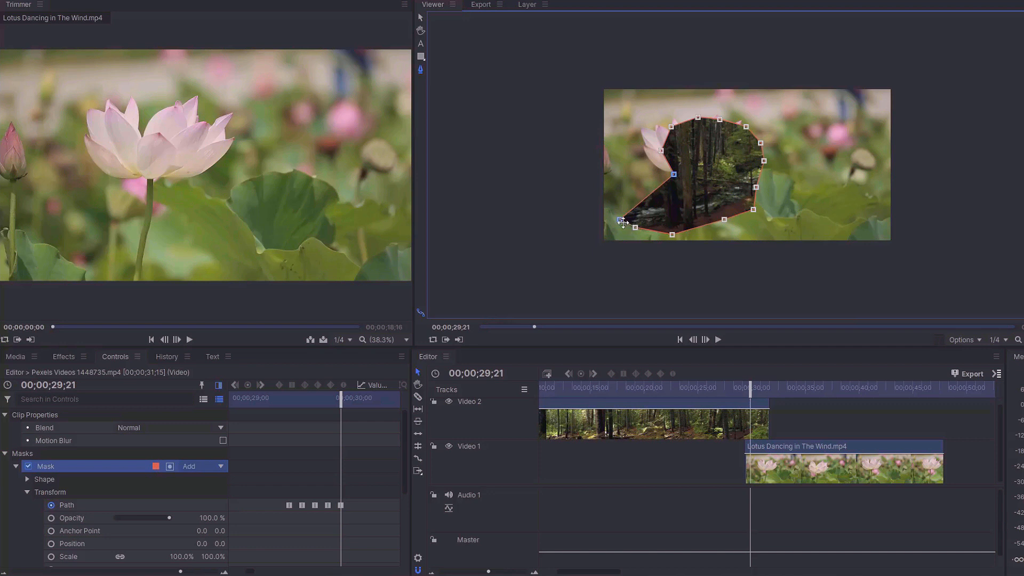
pyautogui.moveTo(626, 223); pyautogui.dragTo(675, 201)
pyautogui.moveTo(636, 228); pyautogui.dragTo(710, 217)
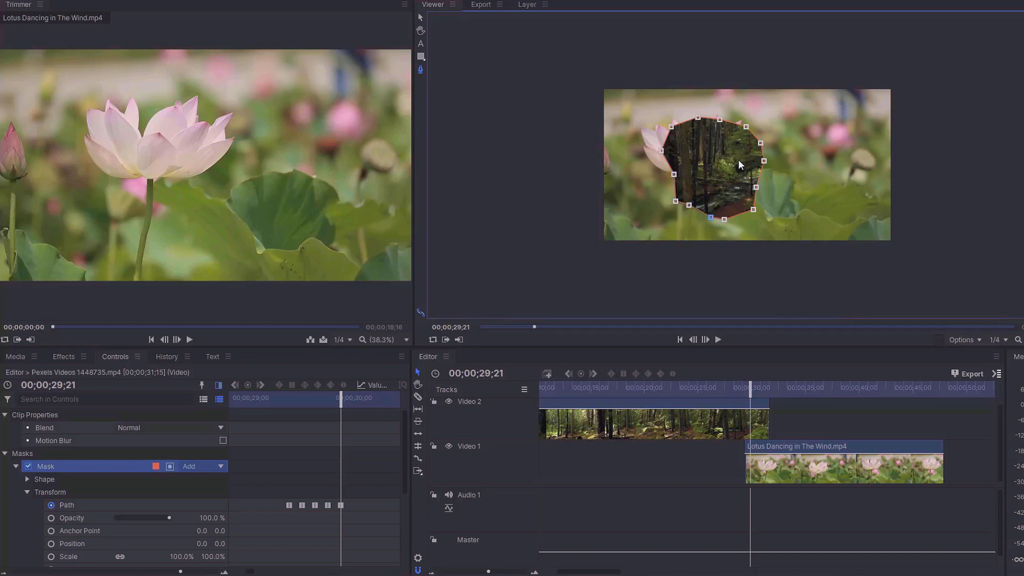